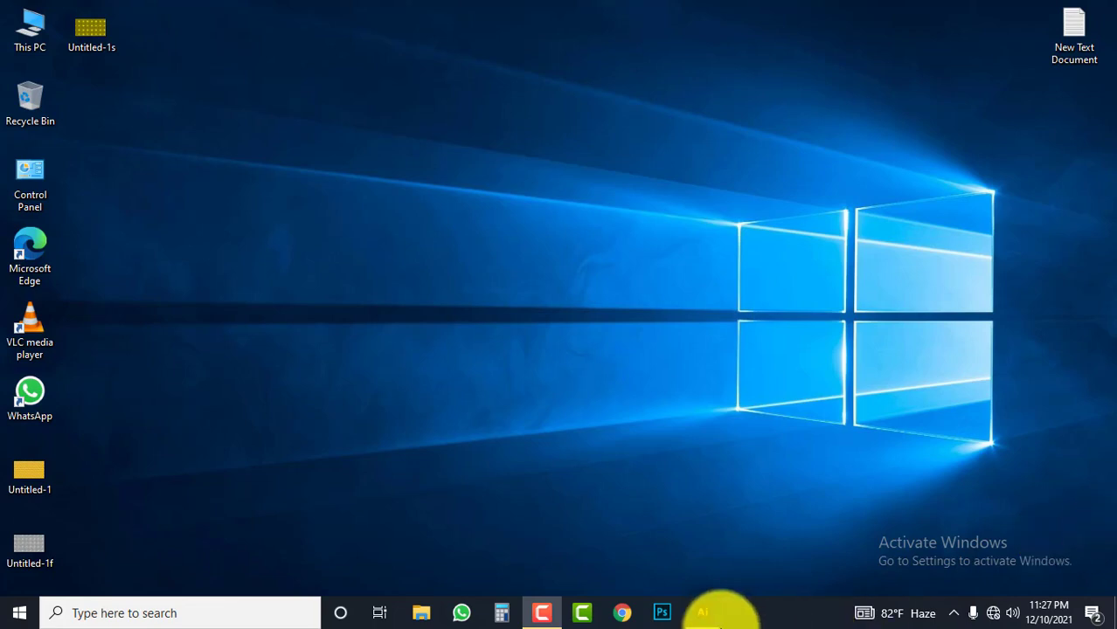
# Switch to the blank Untitled-2 document in Illustrator and enlarge its artboard in the view
pyautogui.click(703, 614)
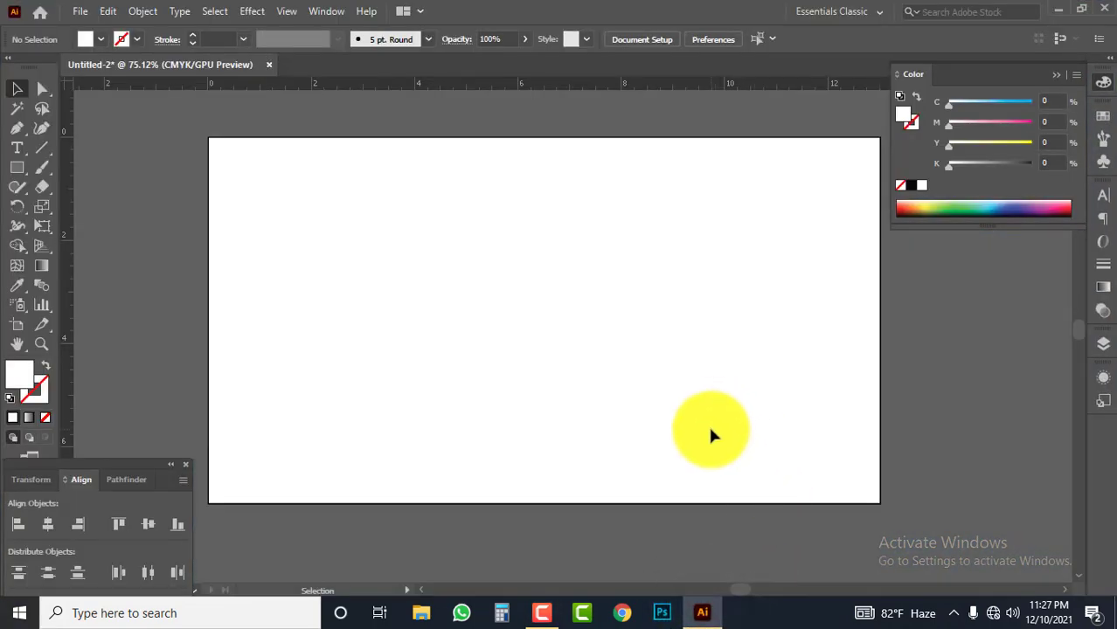
pyautogui.press('space')
pyautogui.moveTo(585, 342); pyautogui.dragTo(593, 345)
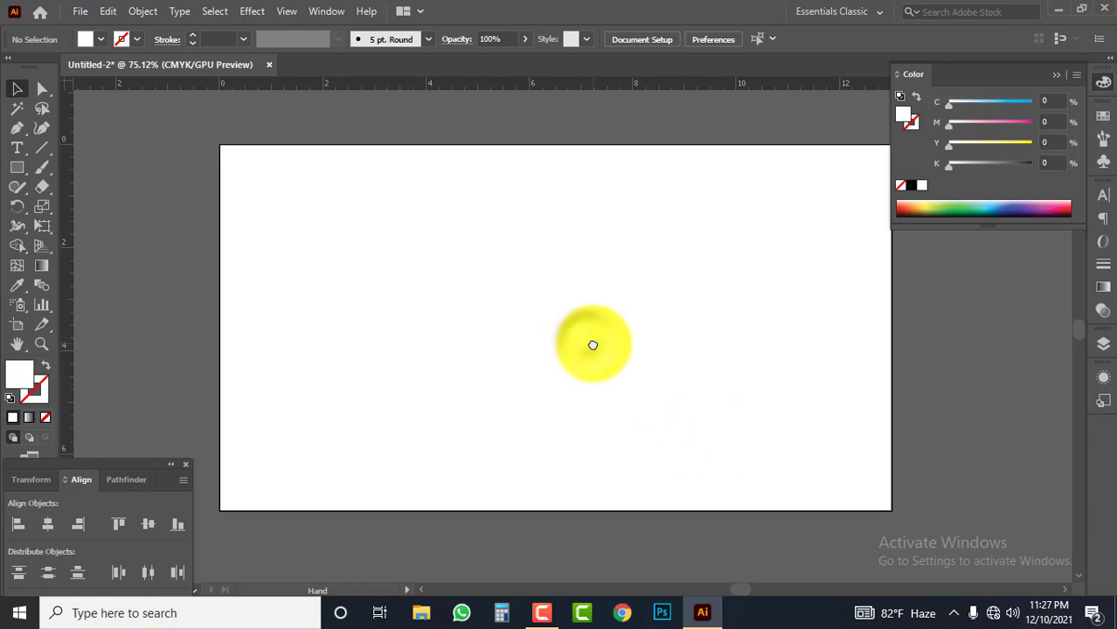
pyautogui.hotkey('ctrl', 'space')
pyautogui.moveTo(515, 306); pyautogui.dragTo(526, 323)
pyautogui.press('space')
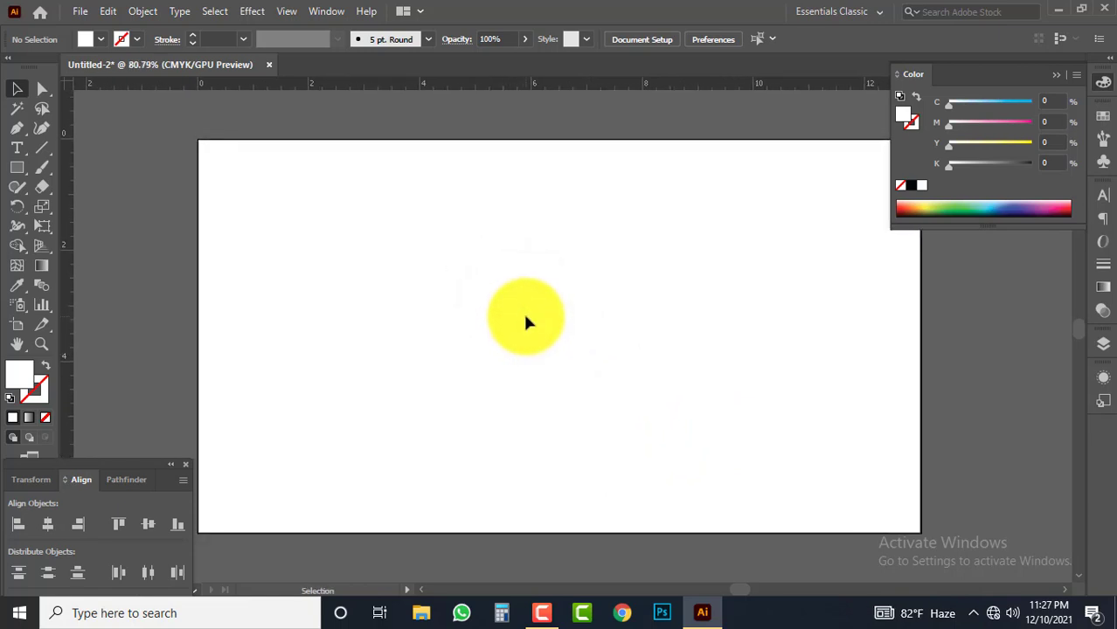
pyautogui.press('Tab')
pyautogui.press('Tab')
pyautogui.hotkey('ctrl', 'space')
pyautogui.moveTo(526, 323); pyautogui.dragTo(588, 342)
pyautogui.press('ctrl')
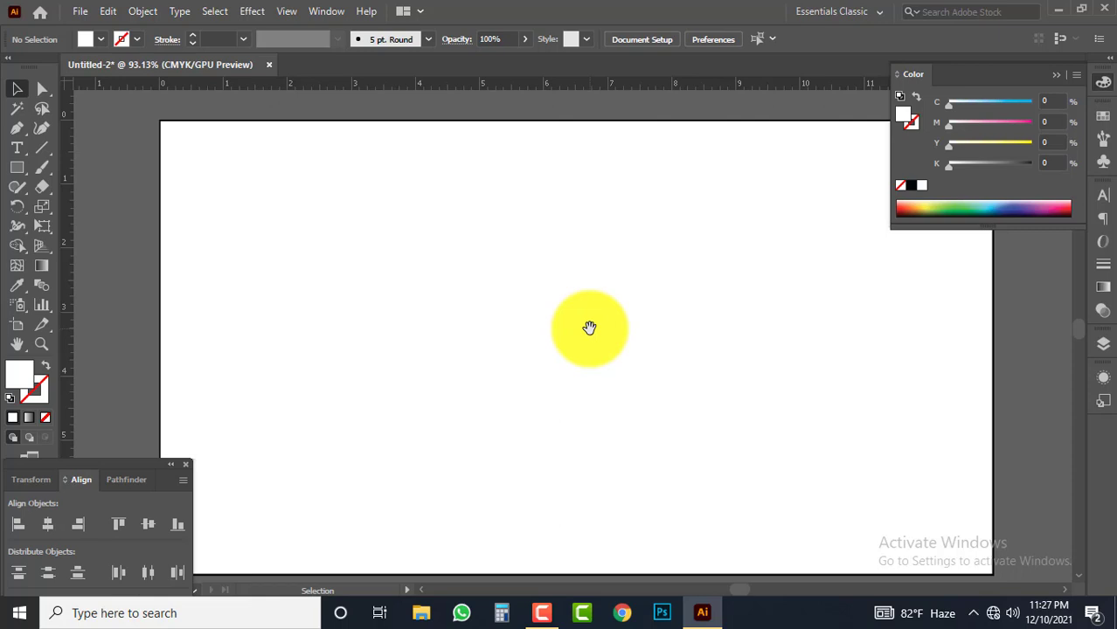
pyautogui.moveTo(659, 265); pyautogui.dragTo(658, 253)
pyautogui.moveTo(643, 325)
pyautogui.mouseDown()
pyautogui.moveTo(643, 315)
pyautogui.moveTo(646, 325)
pyautogui.mouseUp()
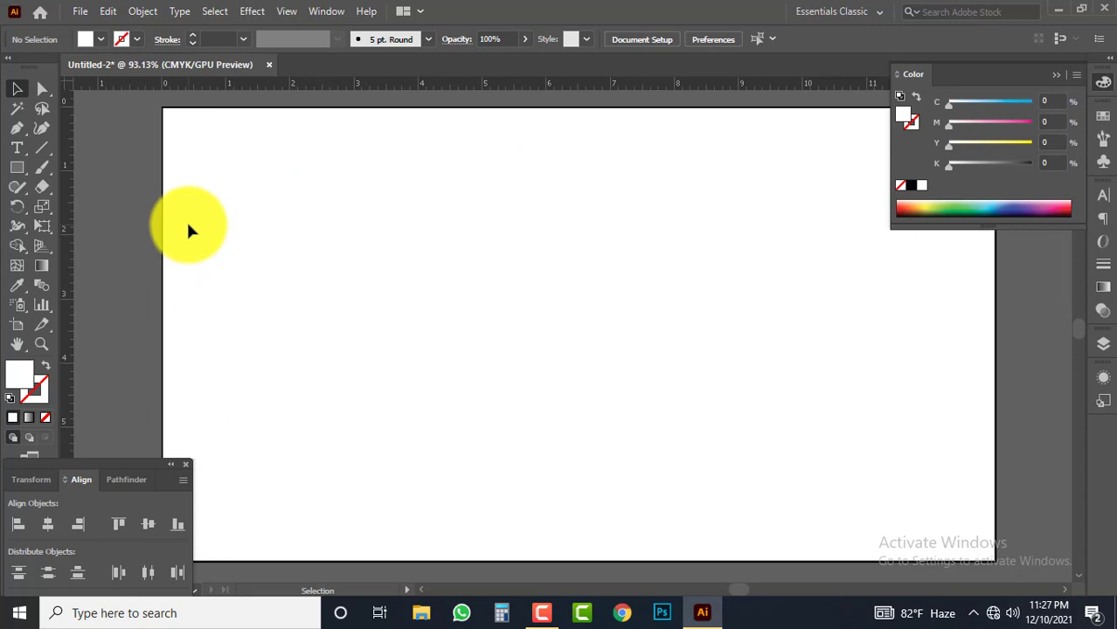
# Draw a small circle with the Ellipse tool, centered on the artboard at about X 6.45 in, Y 3.5 in
pyautogui.click(21, 172)
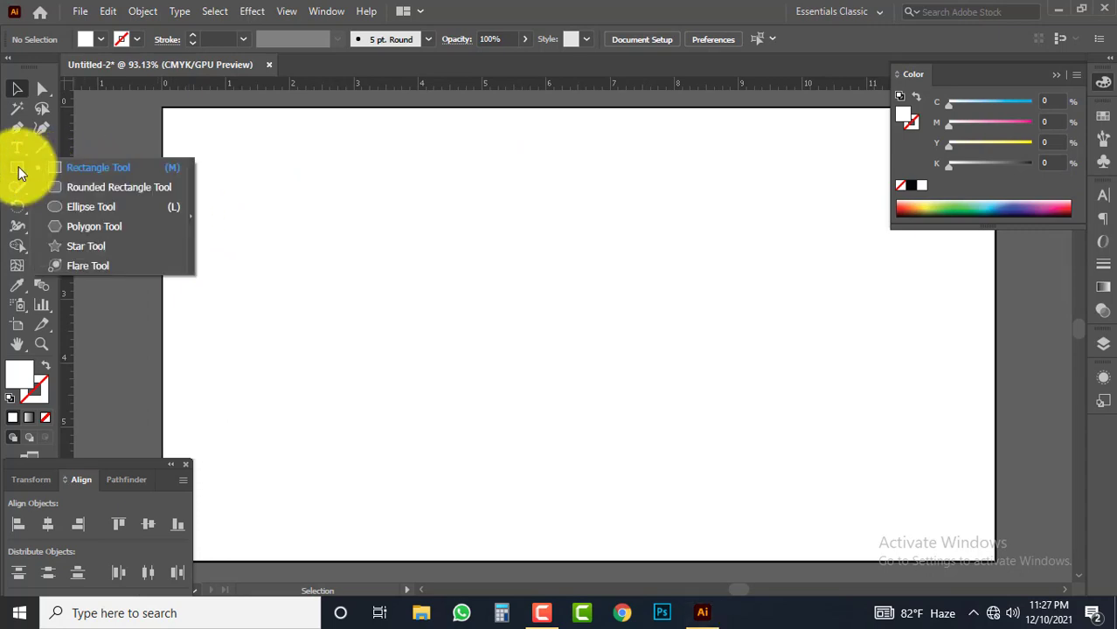
pyautogui.click(99, 207)
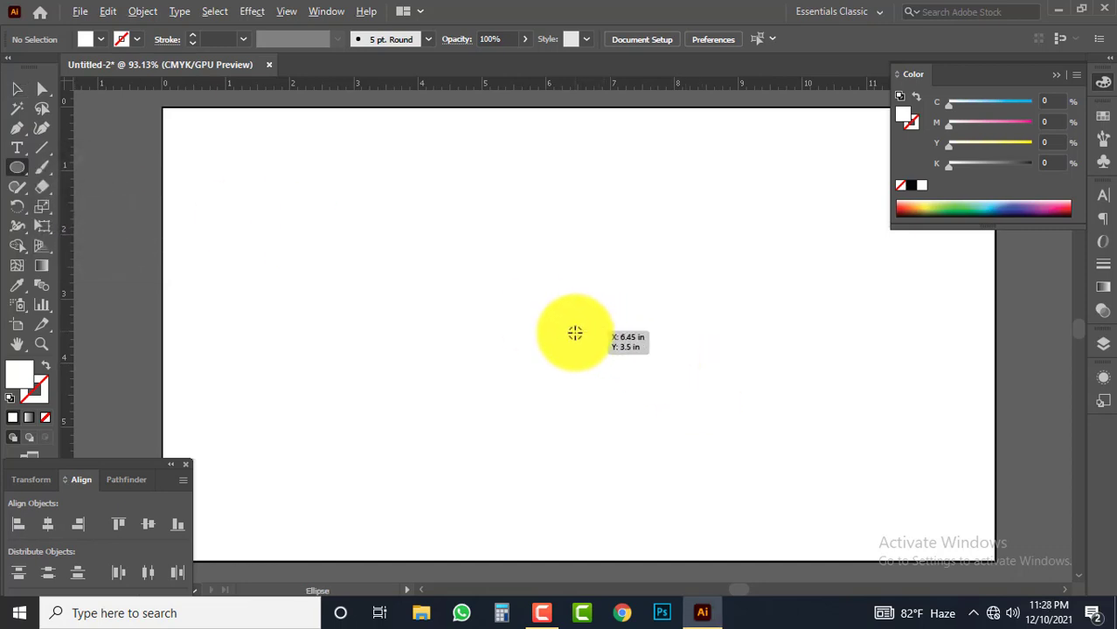
pyautogui.moveTo(559, 314)
pyautogui.mouseDown()
pyautogui.moveTo(594, 357)
pyautogui.moveTo(582, 347)
pyautogui.moveTo(593, 347)
pyautogui.mouseUp()
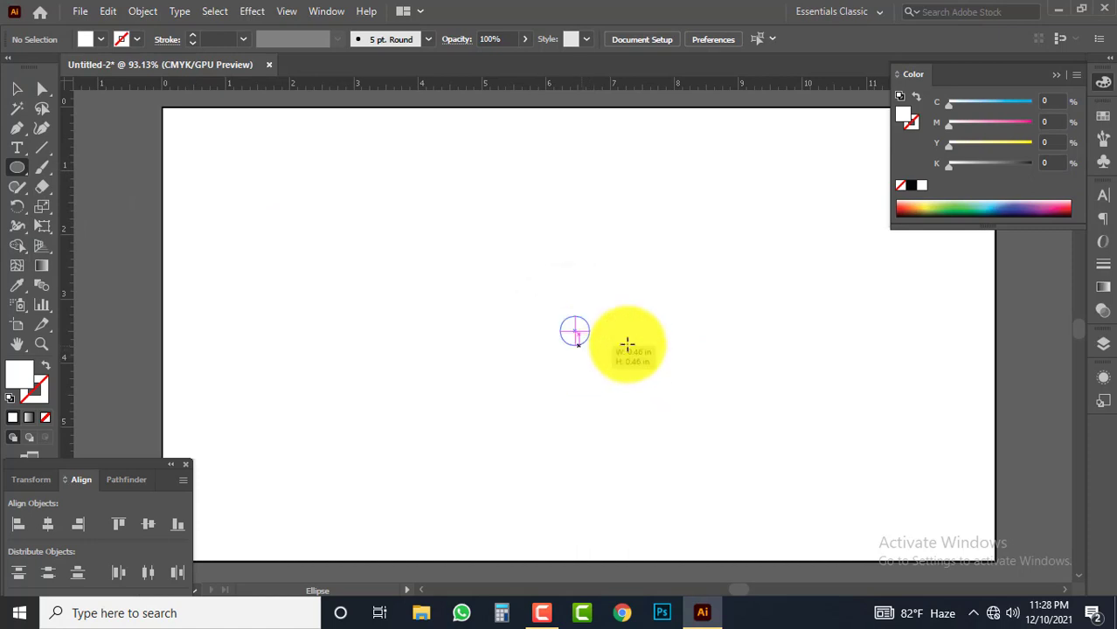
# Remove the small circle's fill, give it a 4 pt black stroke, and deselect it
pyautogui.click(47, 416)
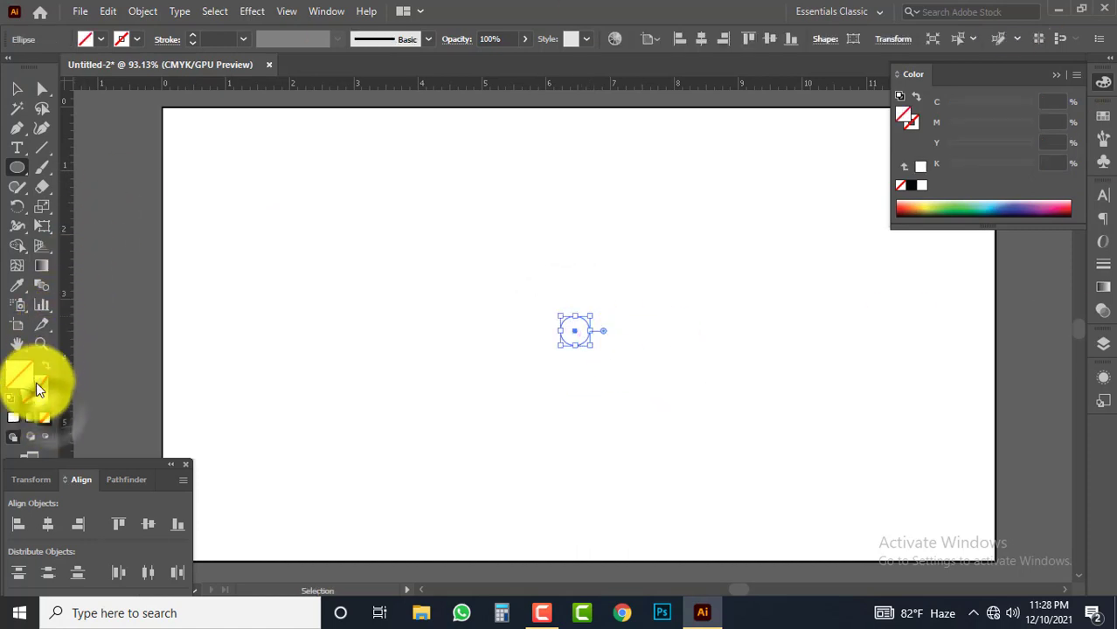
pyautogui.click(87, 39)
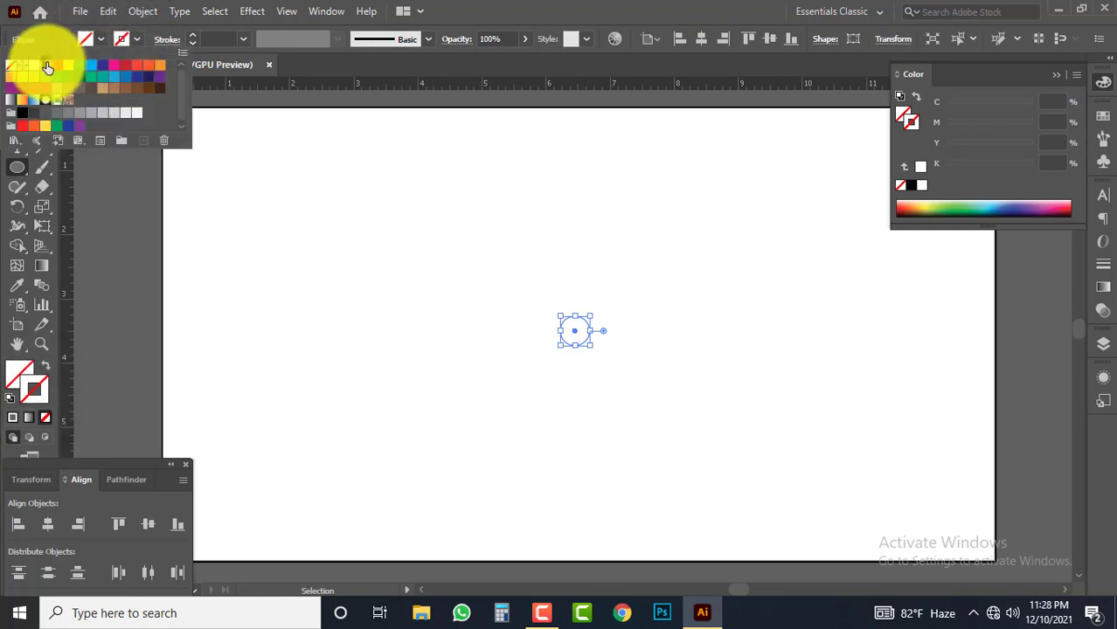
pyautogui.click(47, 66)
pyautogui.click(194, 37)
pyautogui.click(194, 36)
pyautogui.click(194, 36)
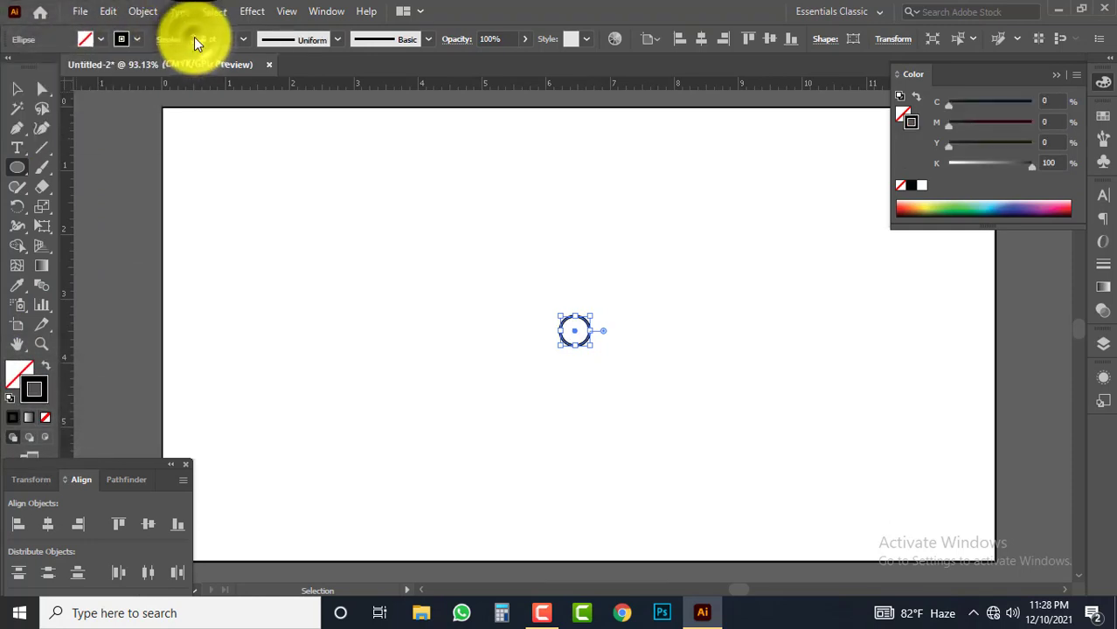
pyautogui.click(194, 37)
pyautogui.click(194, 37)
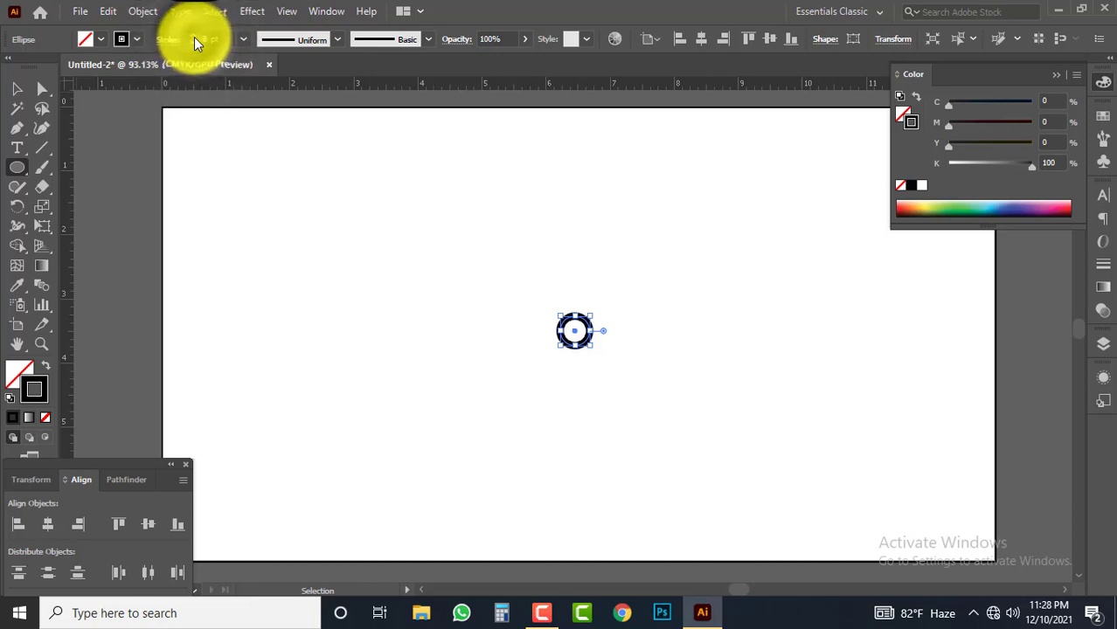
pyautogui.click(194, 41)
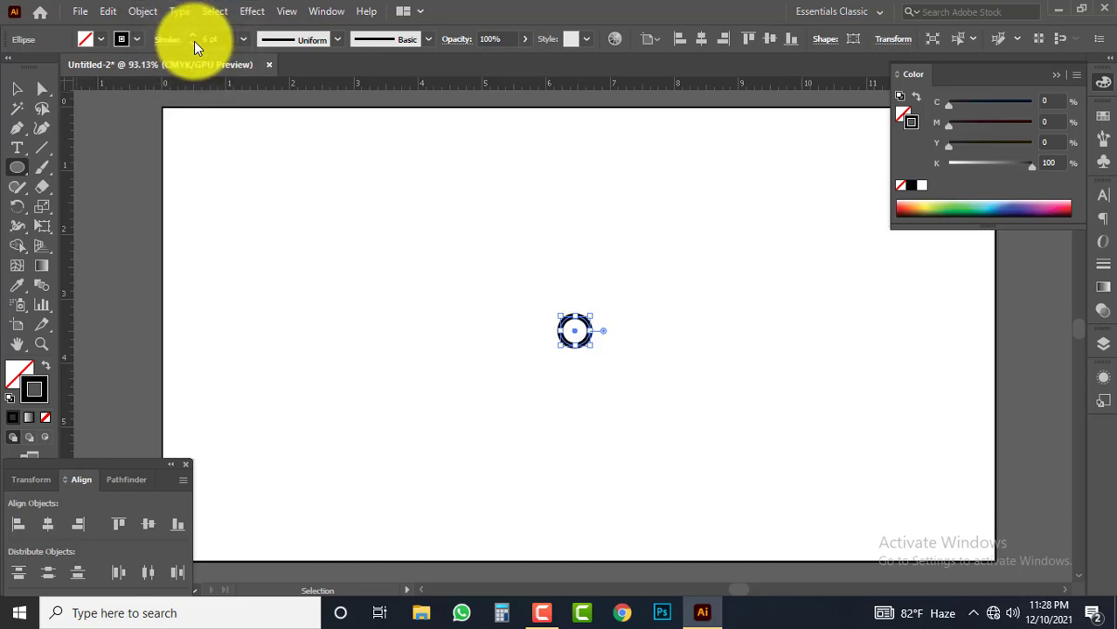
pyautogui.click(194, 41)
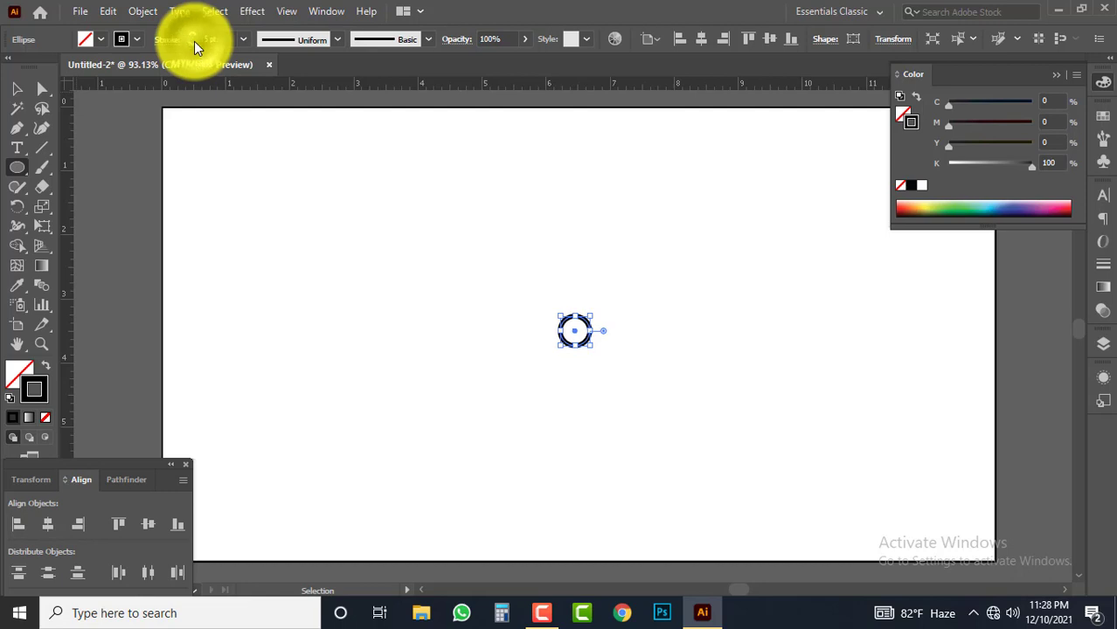
pyautogui.click(14, 90)
pyautogui.click(561, 198)
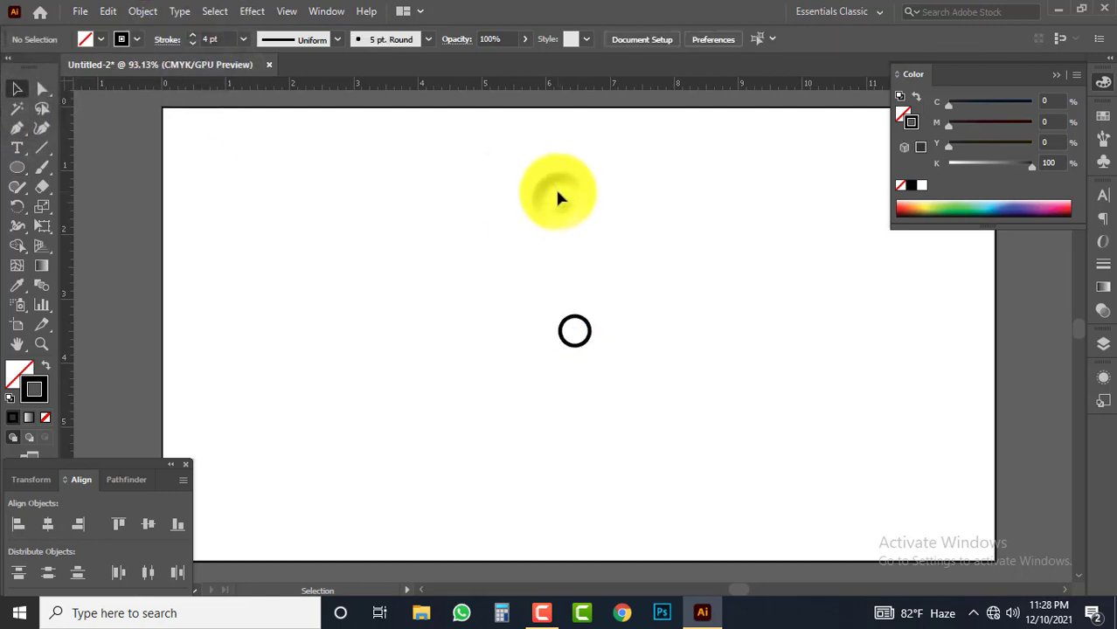
# Add a larger concentric copy of the small circle, scaled about its center to about 3.43 in wide
pyautogui.moveTo(673, 270); pyautogui.dragTo(536, 381)
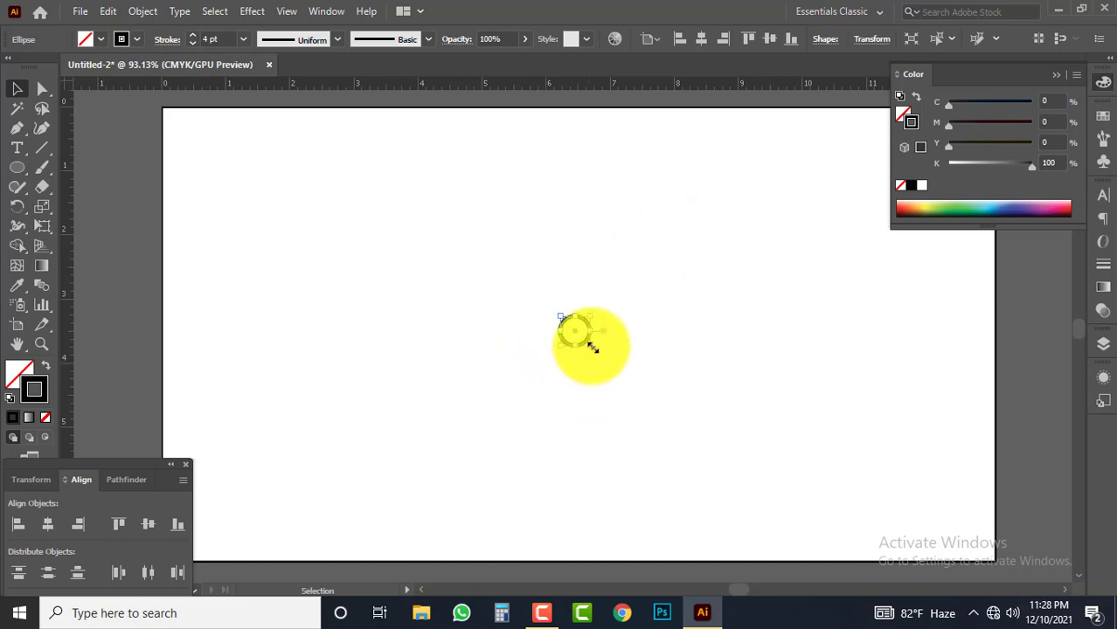
pyautogui.moveTo(593, 347); pyautogui.dragTo(687, 455)
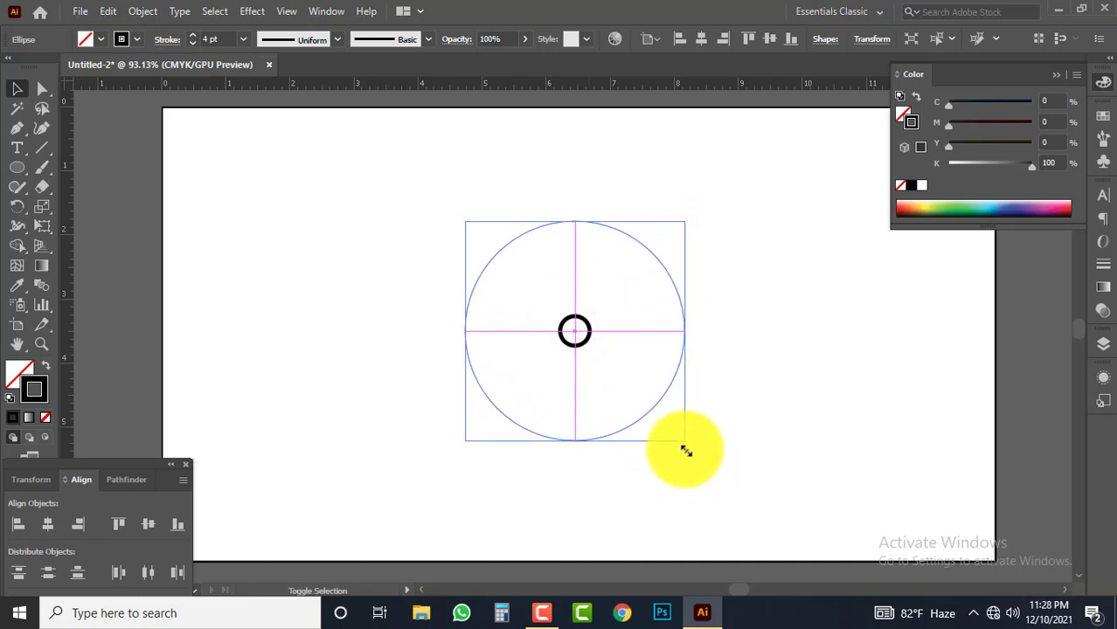
pyautogui.click(769, 341)
# Blend the inner and outer circles into a set of concentric rings
pyautogui.hotkey('ctrl', 'a')
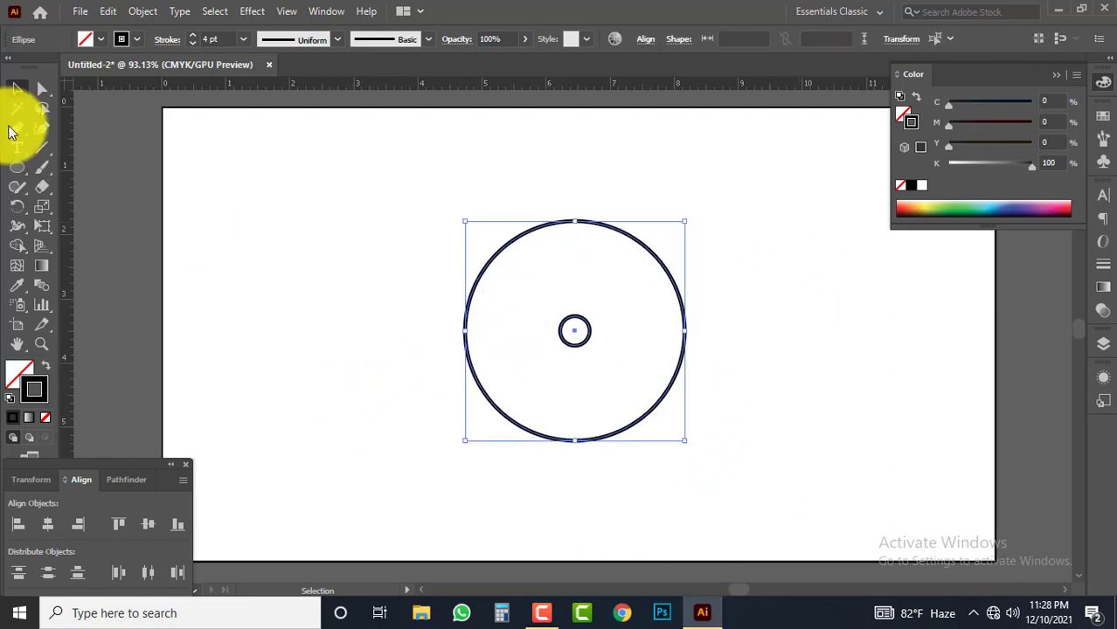
pyautogui.click(142, 11)
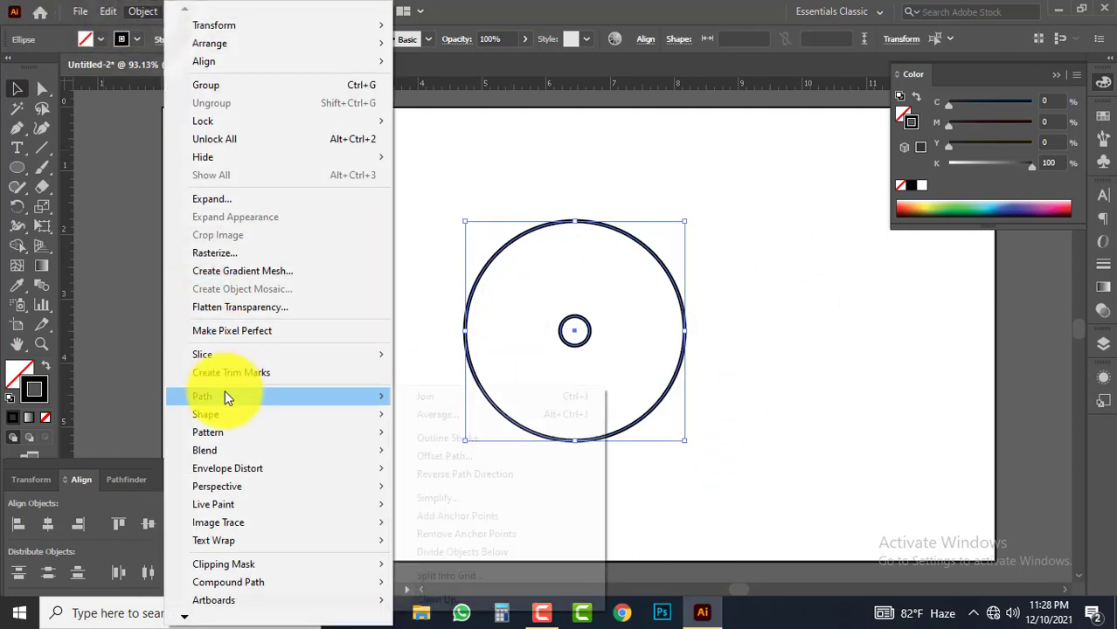
pyautogui.moveTo(232, 449)
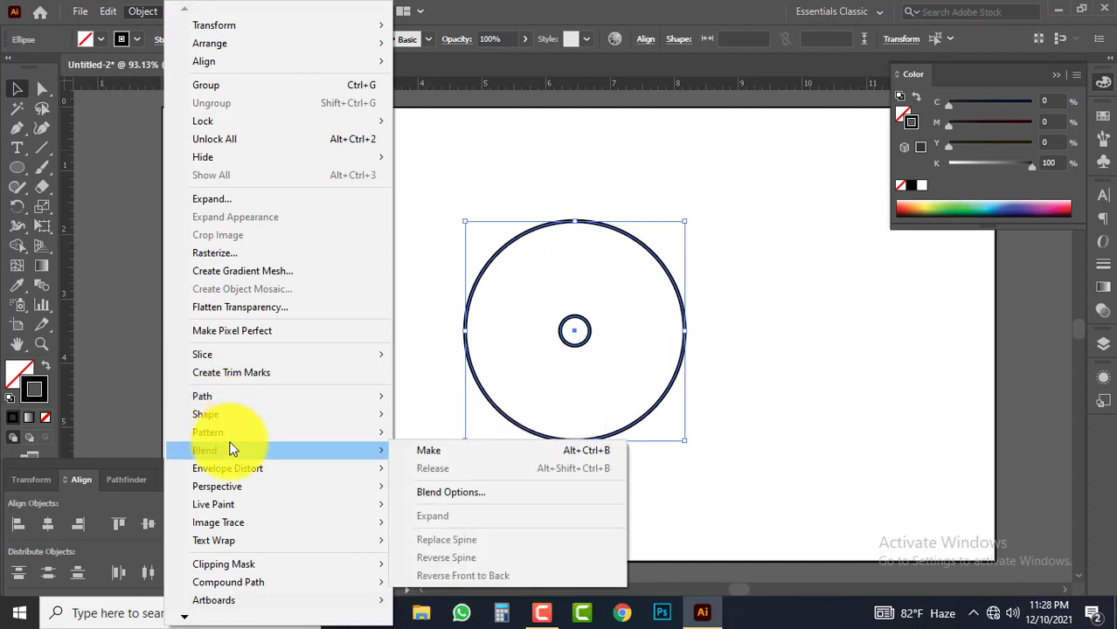
pyautogui.click(427, 450)
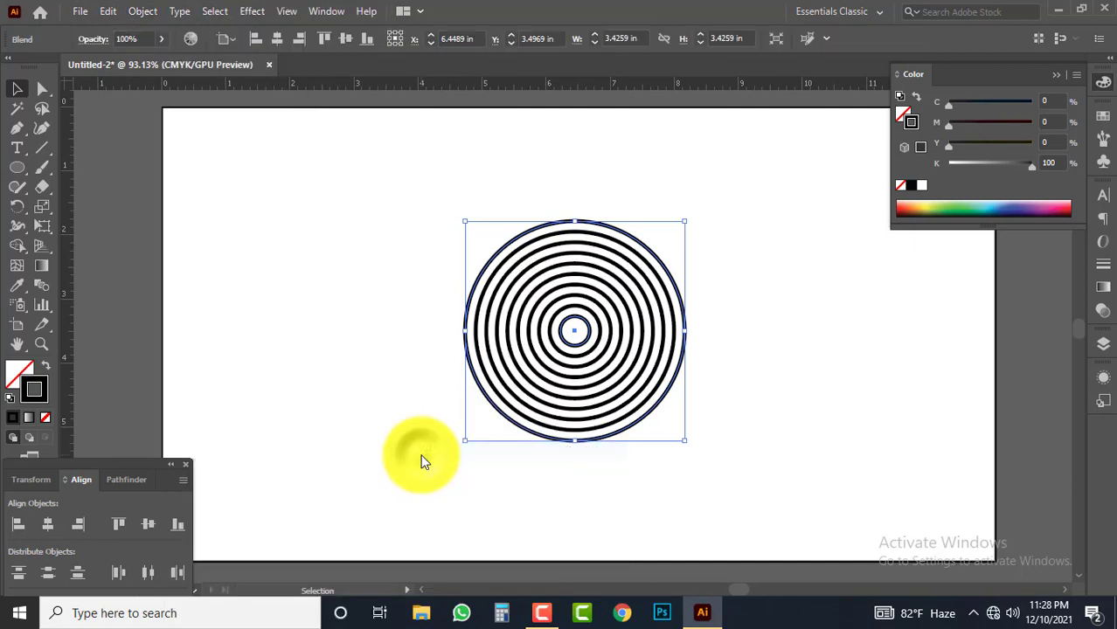
pyautogui.click(383, 312)
pyautogui.moveTo(392, 226); pyautogui.dragTo(817, 509)
pyautogui.click(203, 238)
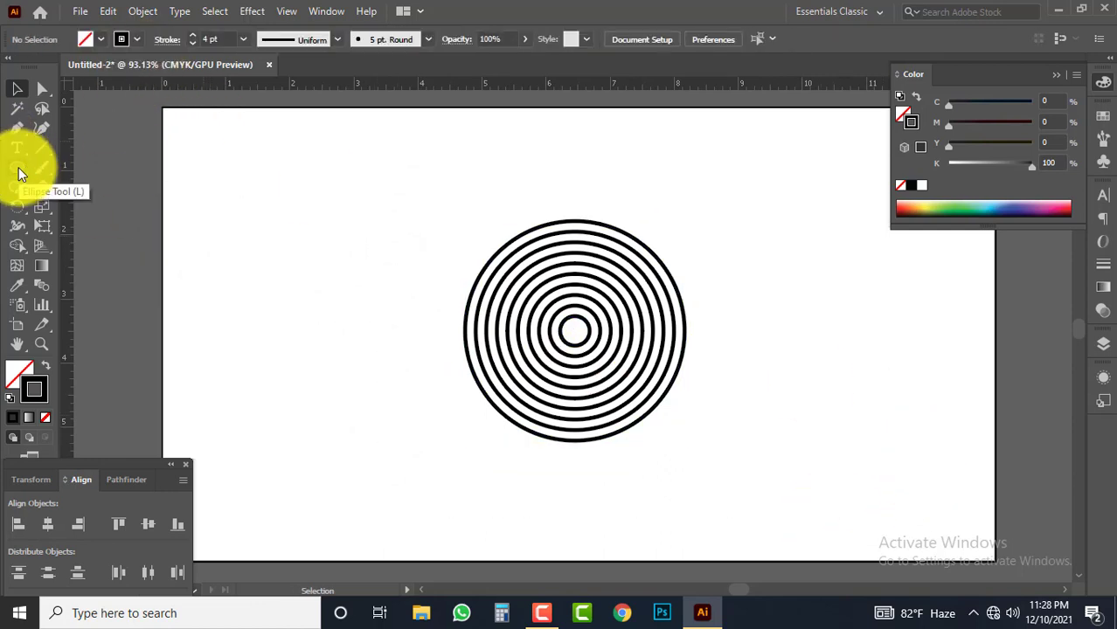
# Draw a square from the rings' center over their lower-right quadrant and give it a black fill with no stroke
pyautogui.moveTo(21, 174); pyautogui.dragTo(57, 167)
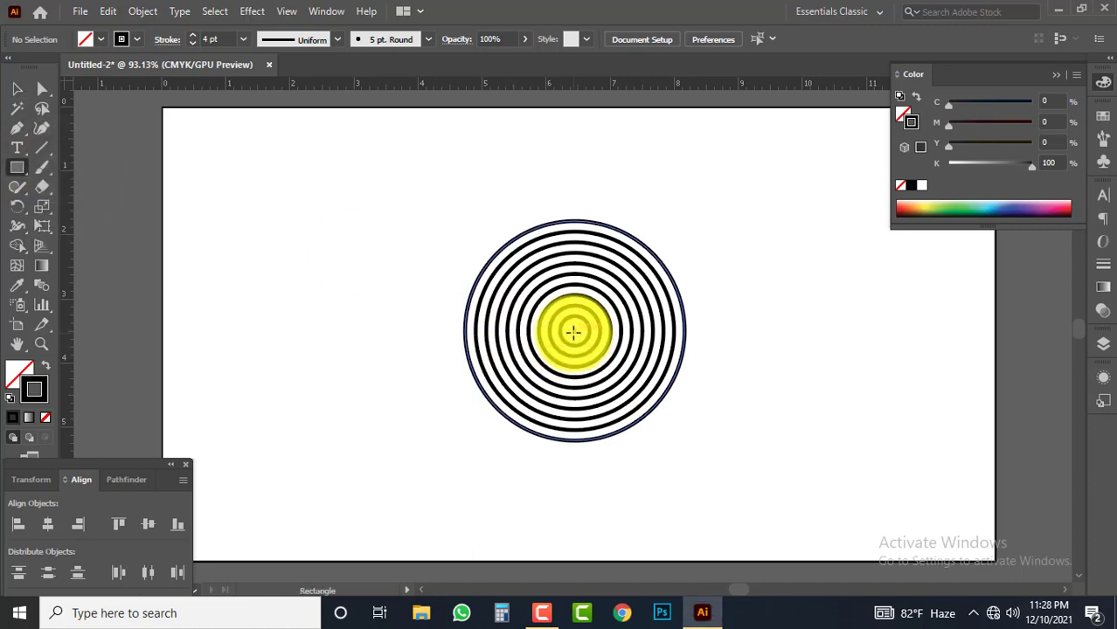
pyautogui.moveTo(596, 361); pyautogui.dragTo(787, 426)
pyautogui.moveTo(720, 419); pyautogui.dragTo(652, 403)
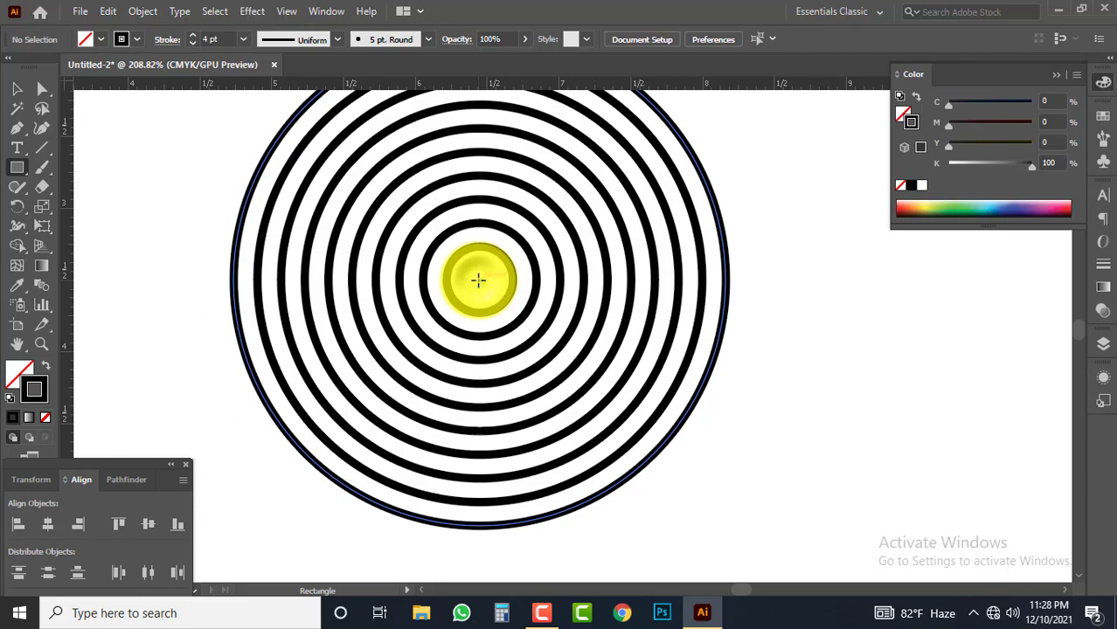
pyautogui.moveTo(478, 279); pyautogui.dragTo(752, 492)
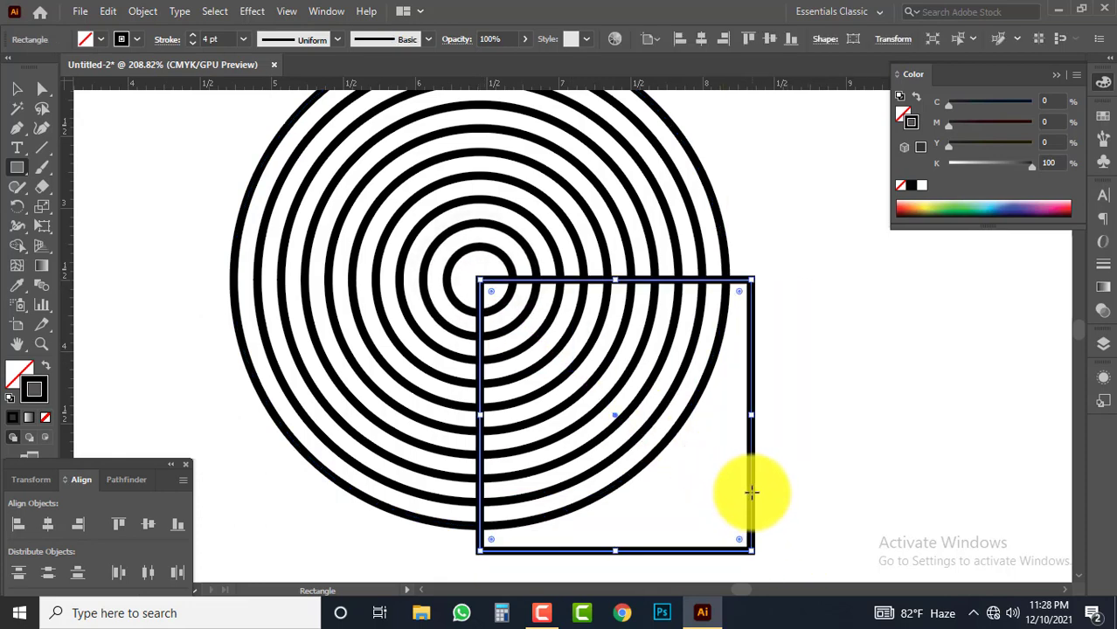
pyautogui.click(43, 366)
pyautogui.click(13, 90)
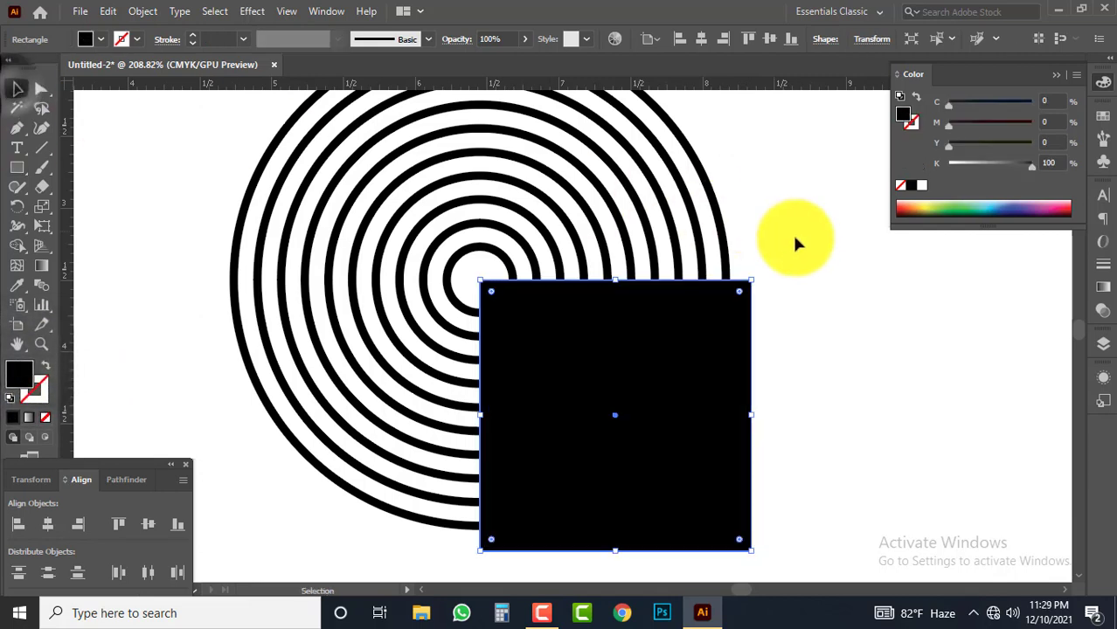
pyautogui.click(798, 236)
# Expand the ring blend and the black square together, using the default Expand options
pyautogui.hotkey('ctrl', 'a')
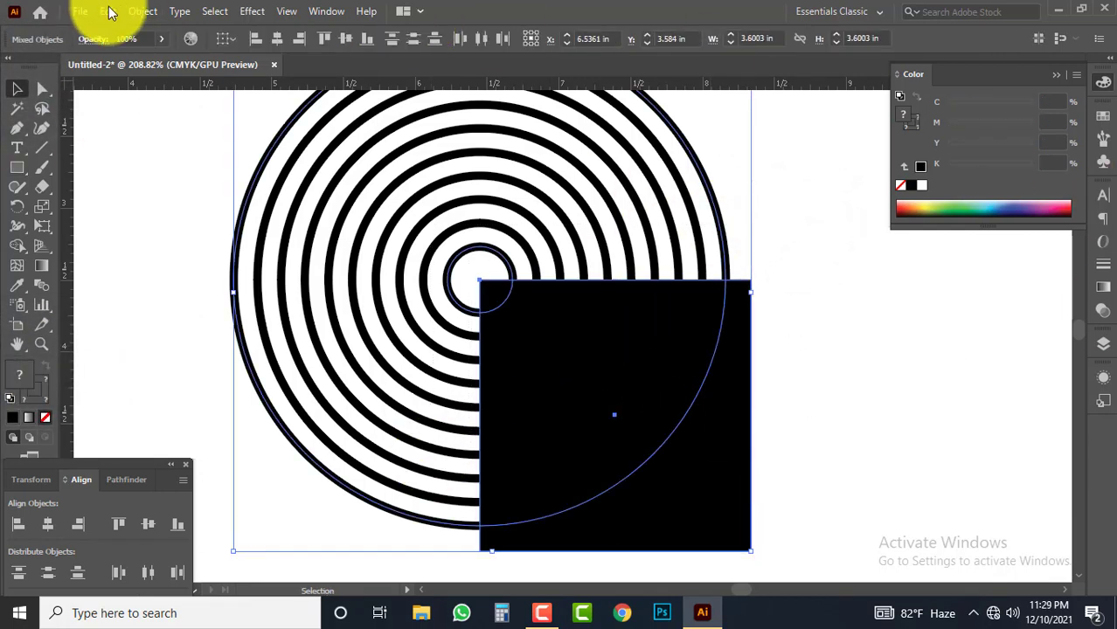
pyautogui.click(140, 11)
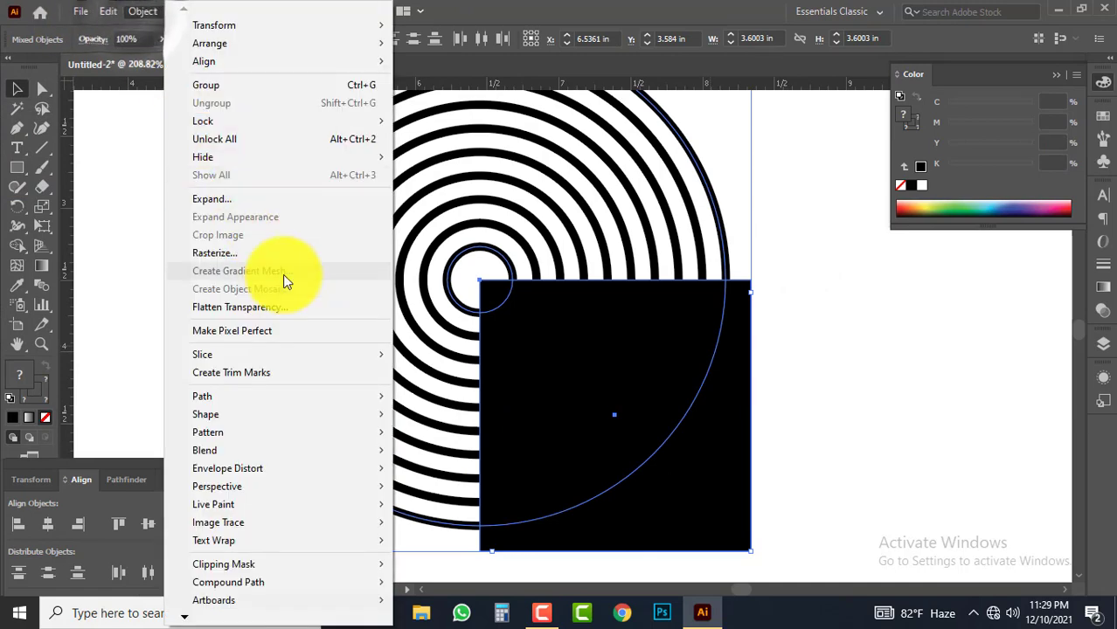
pyautogui.click(237, 200)
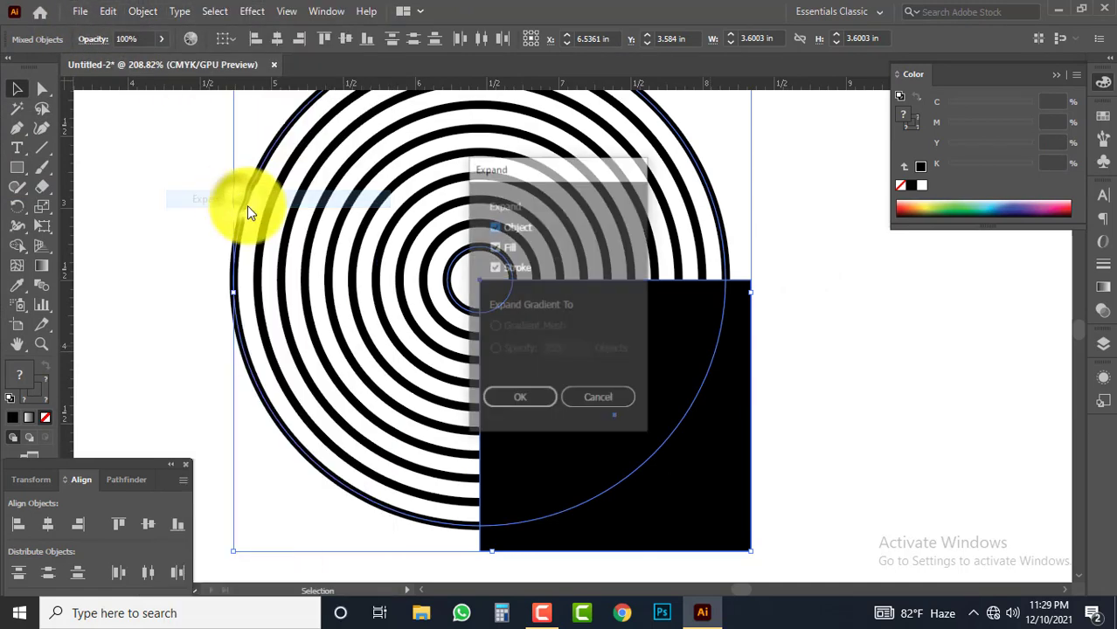
pyautogui.click(524, 396)
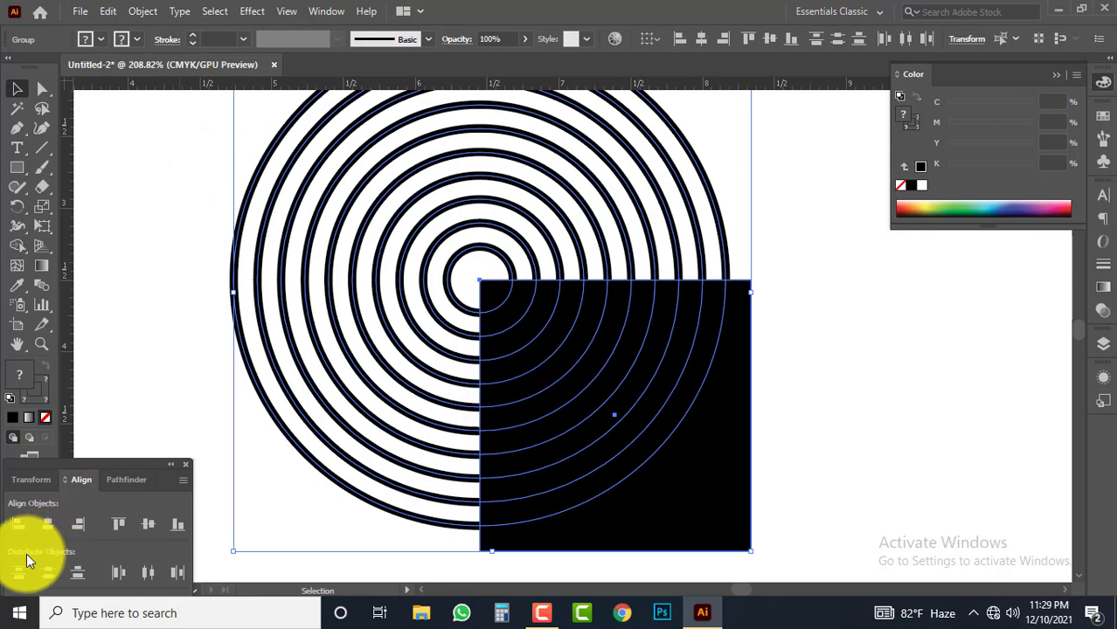
# Try to split the rings along the square with Pathfinder Divide and pick a piece inside the square
pyautogui.click(112, 479)
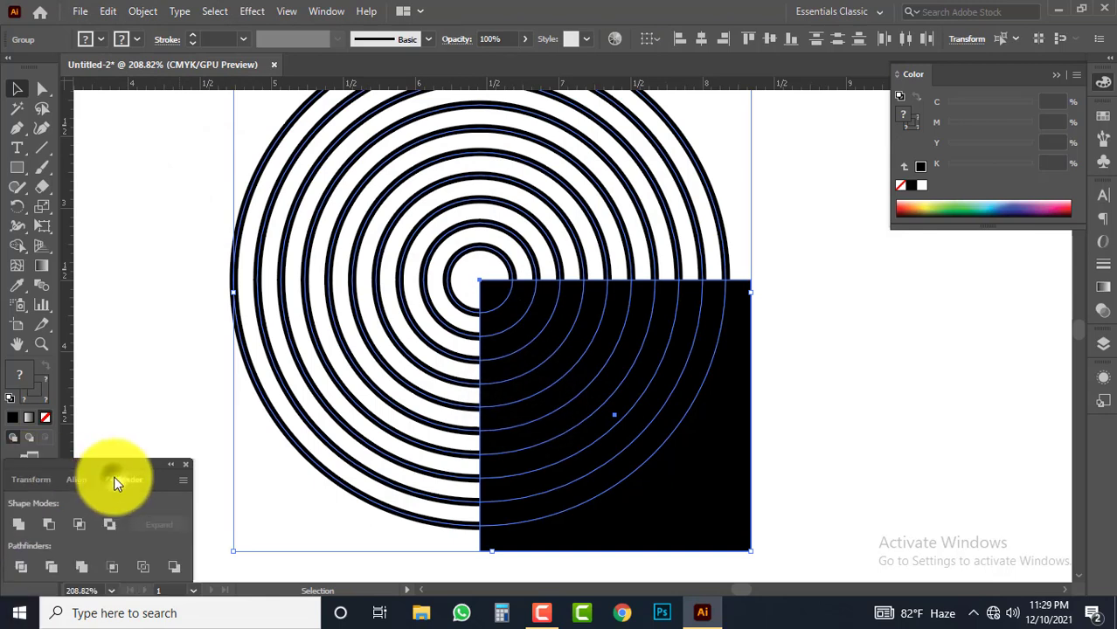
pyautogui.click(21, 565)
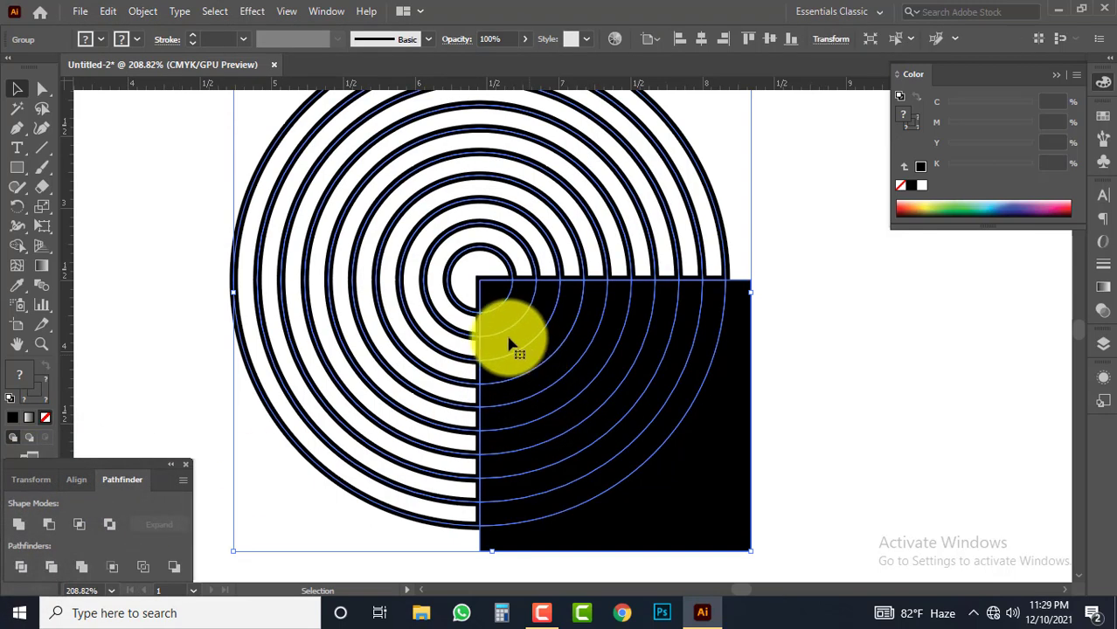
pyautogui.press('a')
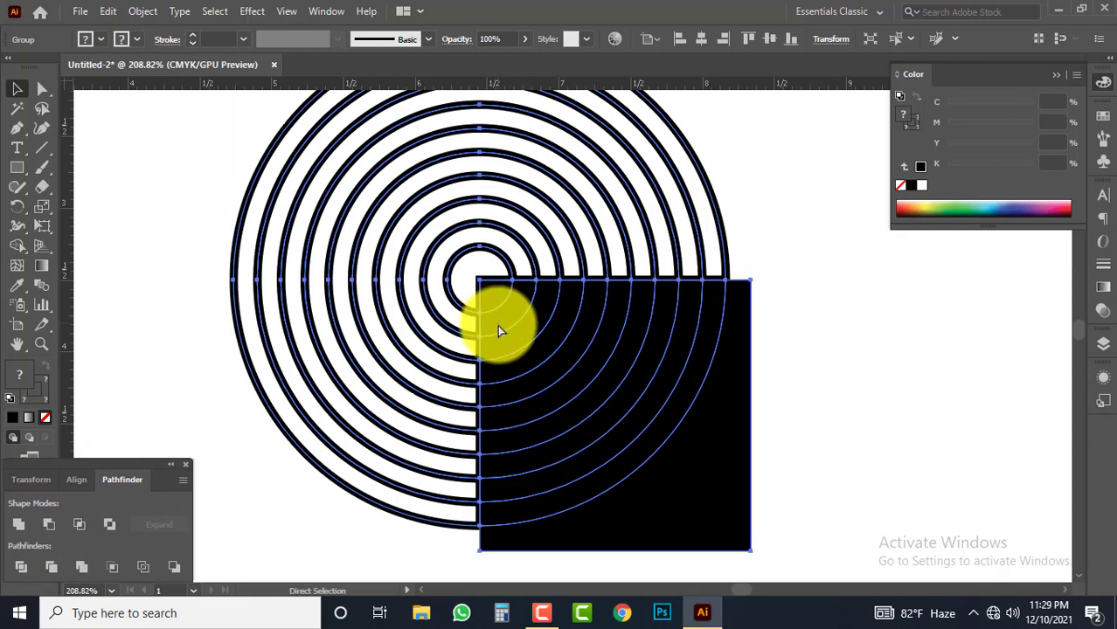
pyautogui.click(500, 343)
pyautogui.press('v')
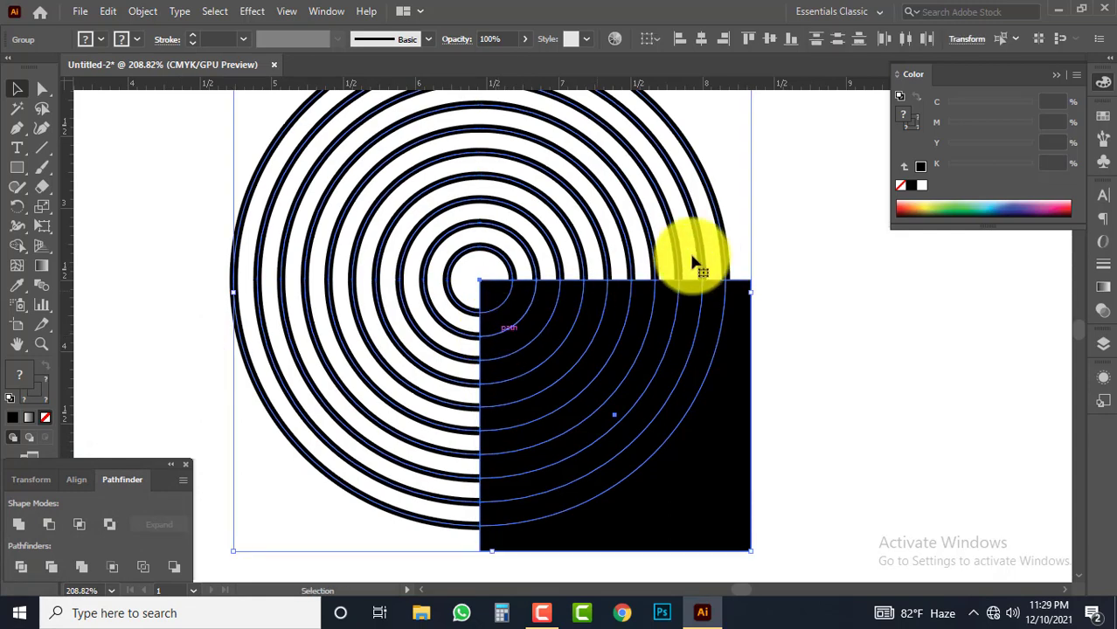
# Expand the rings and the black square once more, converting the ring strokes into filled shapes
pyautogui.click(802, 244)
pyautogui.click(593, 339)
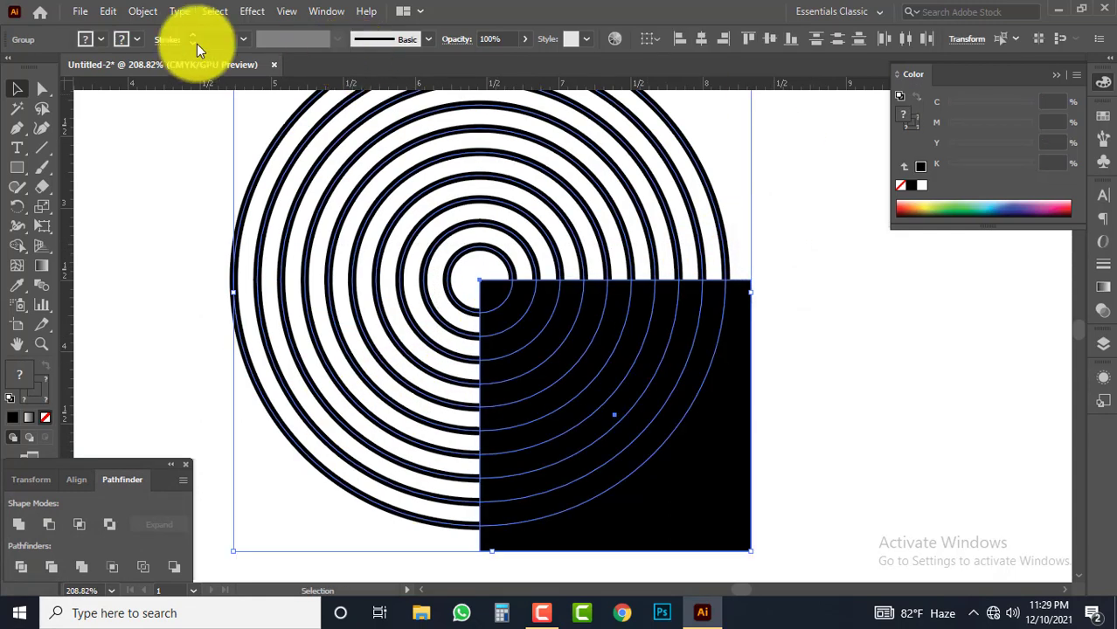
pyautogui.click(142, 11)
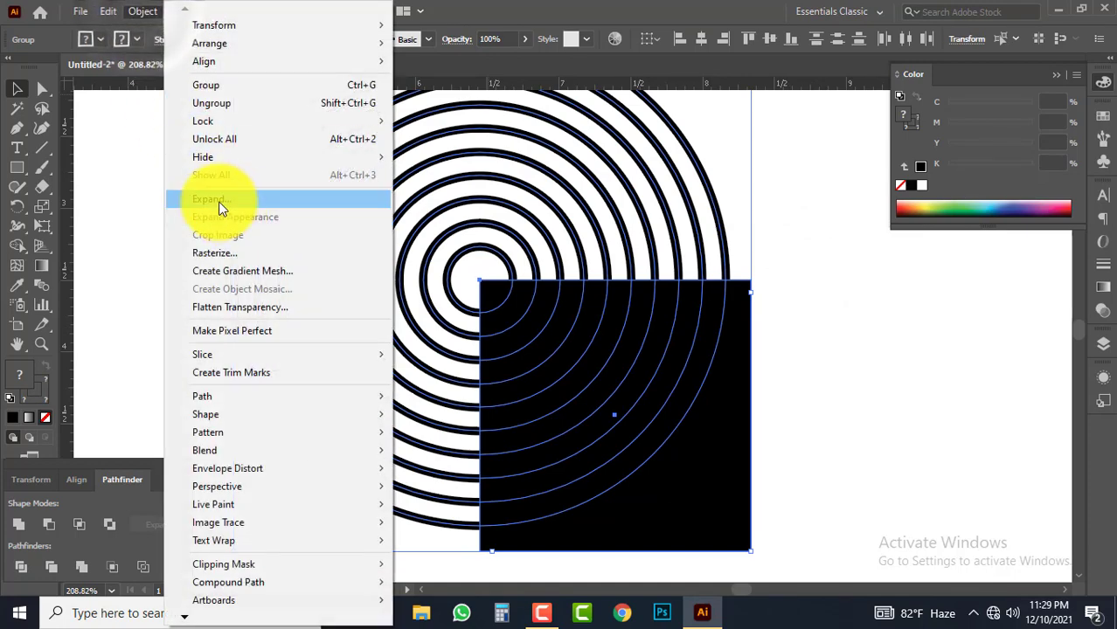
pyautogui.click(223, 201)
pyautogui.click(515, 403)
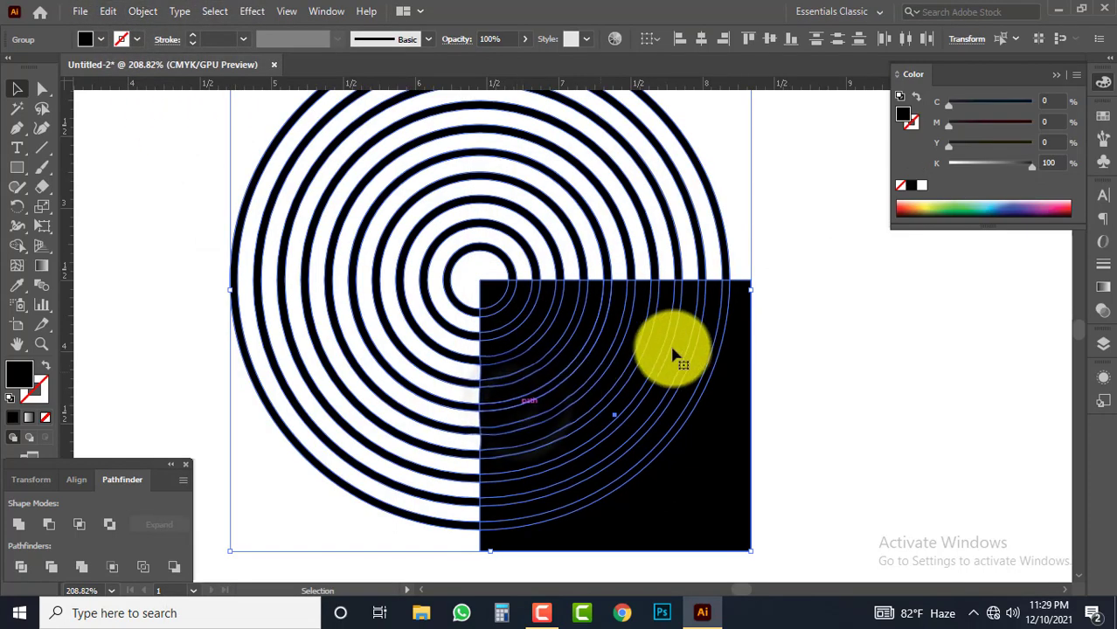
# Split the expanded rings and square with Pathfinder Divide and ungroup the resulting pieces
pyautogui.click(22, 570)
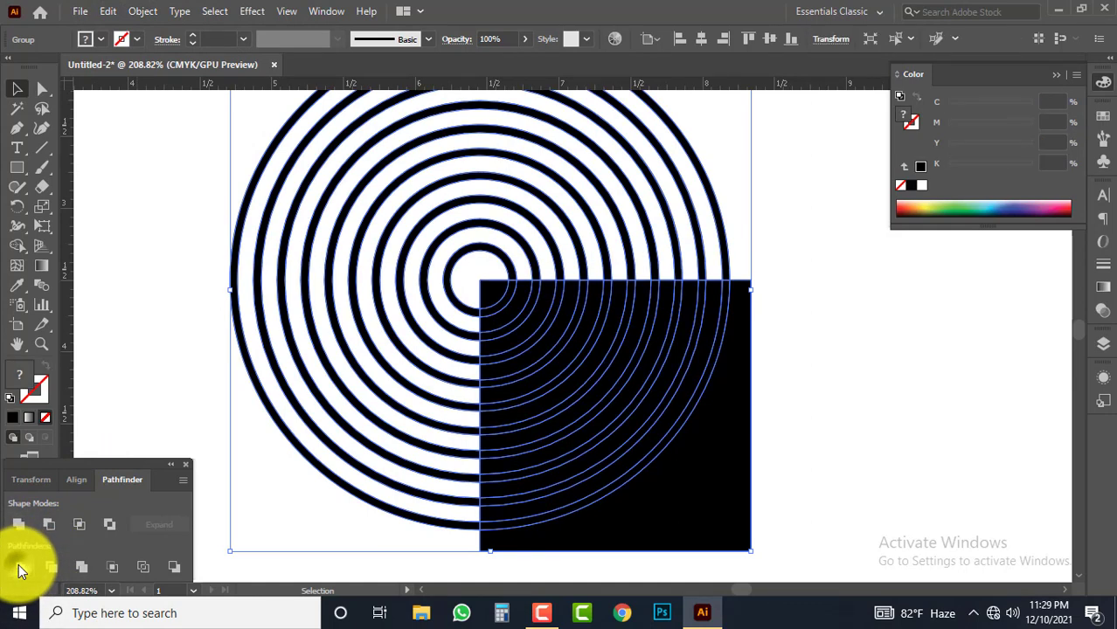
pyautogui.rightClick(504, 311)
pyautogui.click(561, 441)
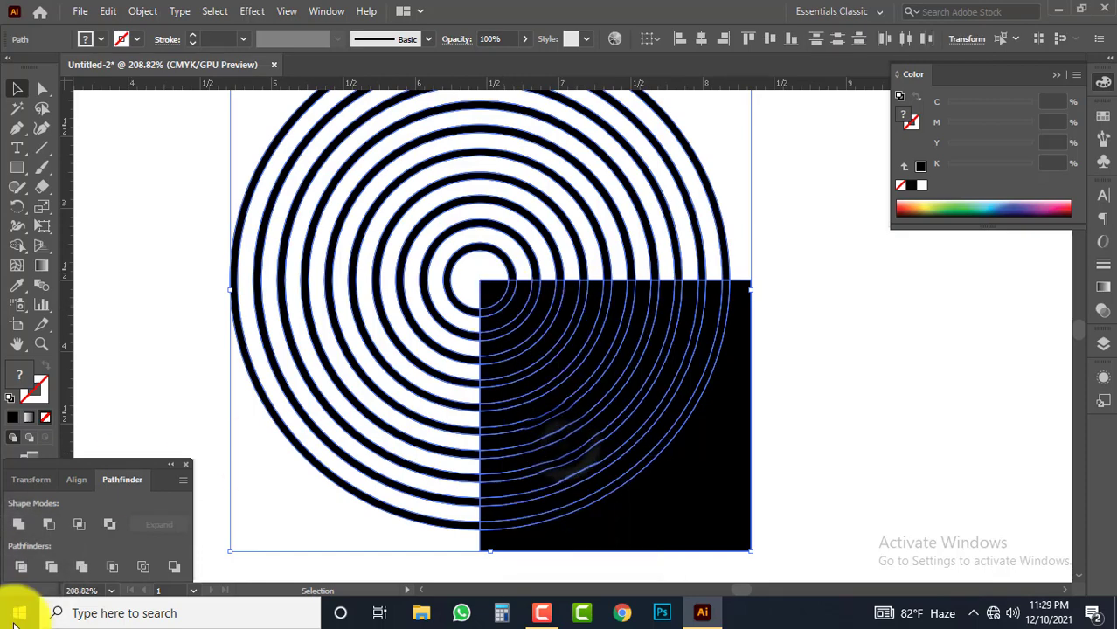
pyautogui.click(1005, 367)
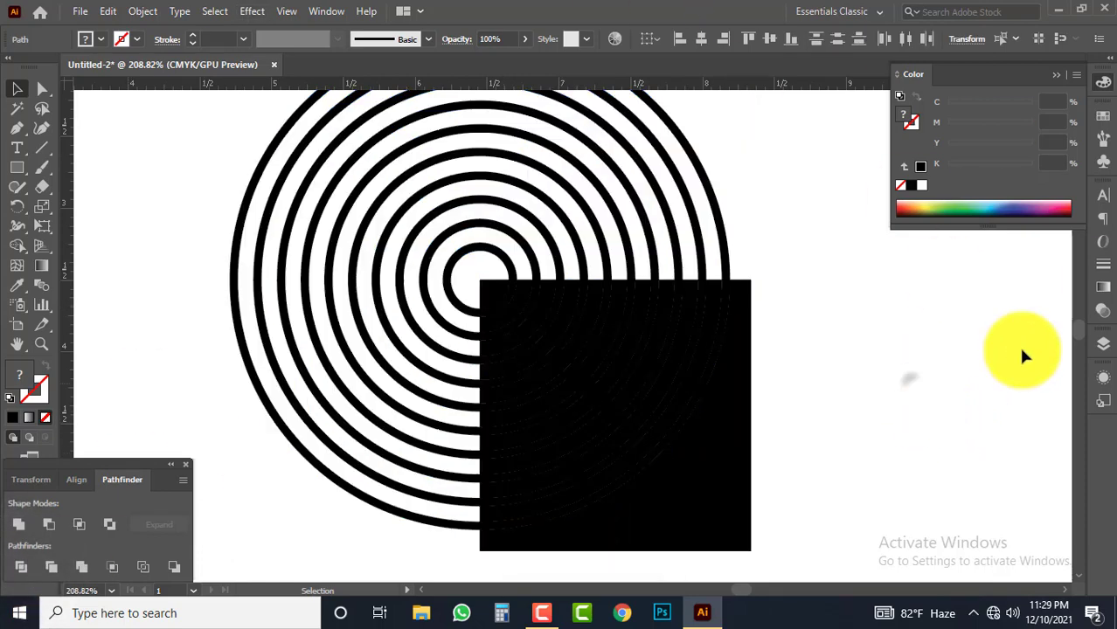
# Delete the black square's outer corner and all its pieces between the rings, keeping the ring arcs in the lower-right quadrant
pyautogui.click(741, 458)
pyautogui.press('Delete')
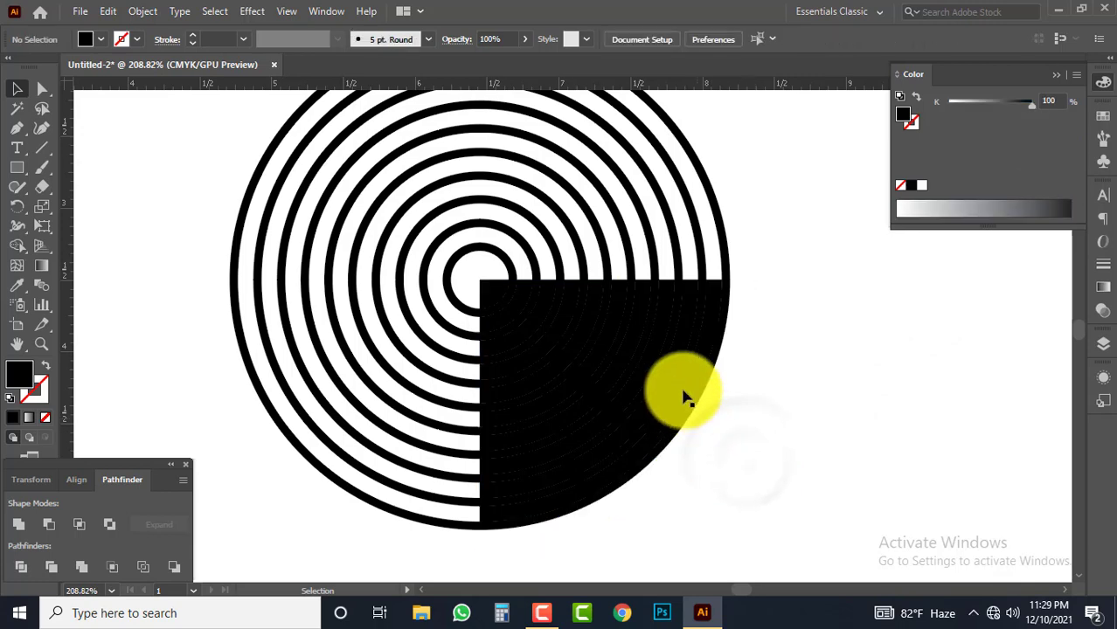
pyautogui.click(711, 302)
pyautogui.press('Delete')
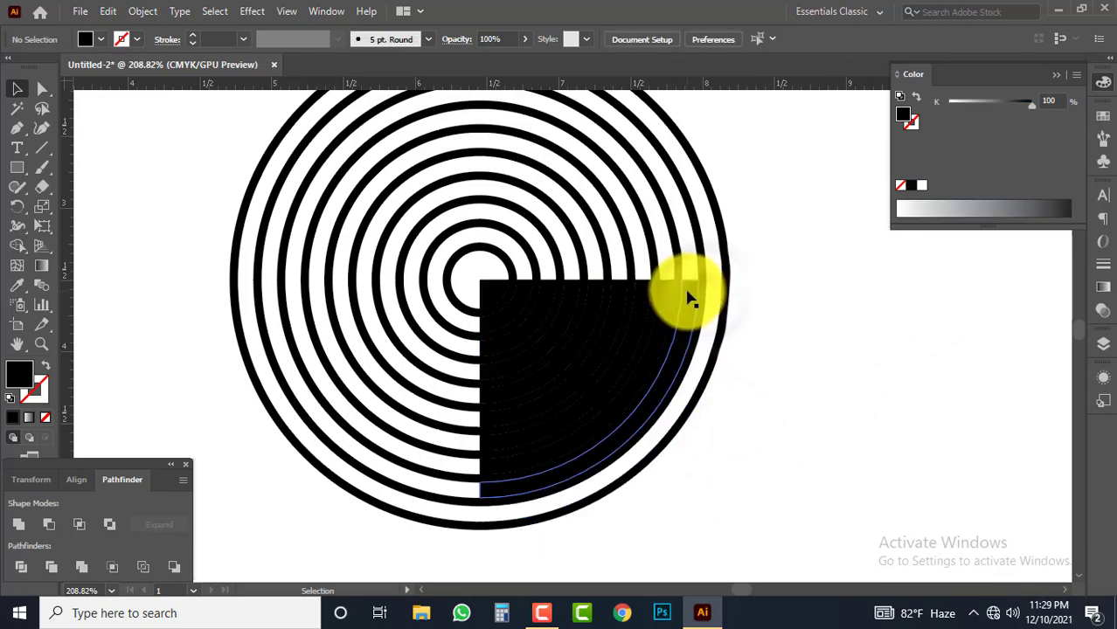
pyautogui.click(670, 295)
pyautogui.press('Delete')
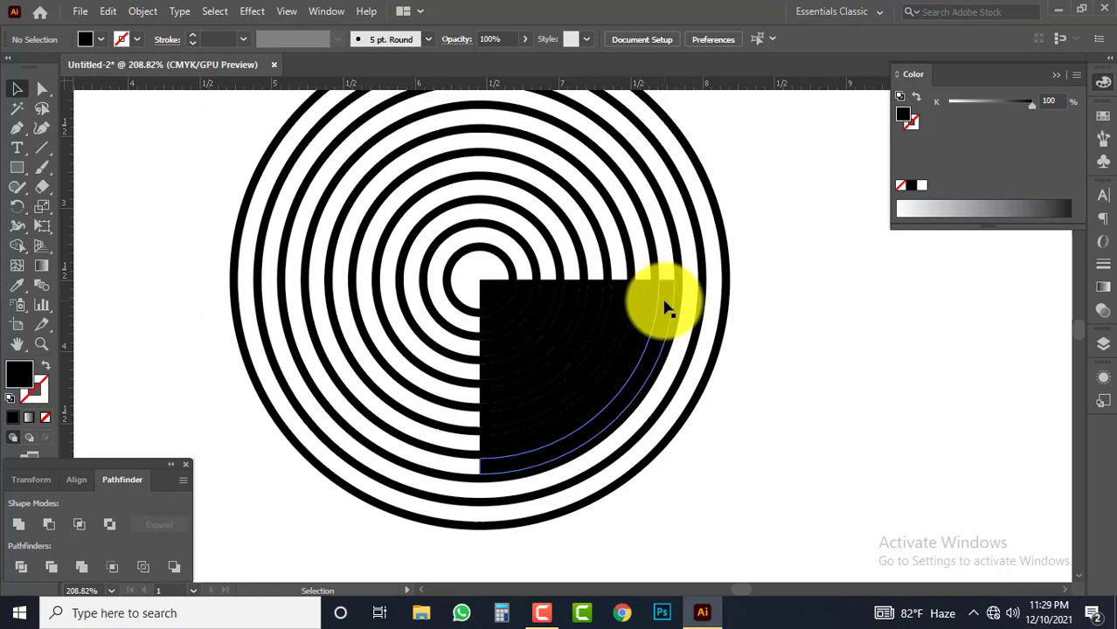
pyautogui.click(666, 302)
pyautogui.press('Delete')
pyautogui.click(639, 300)
pyautogui.press('Delete')
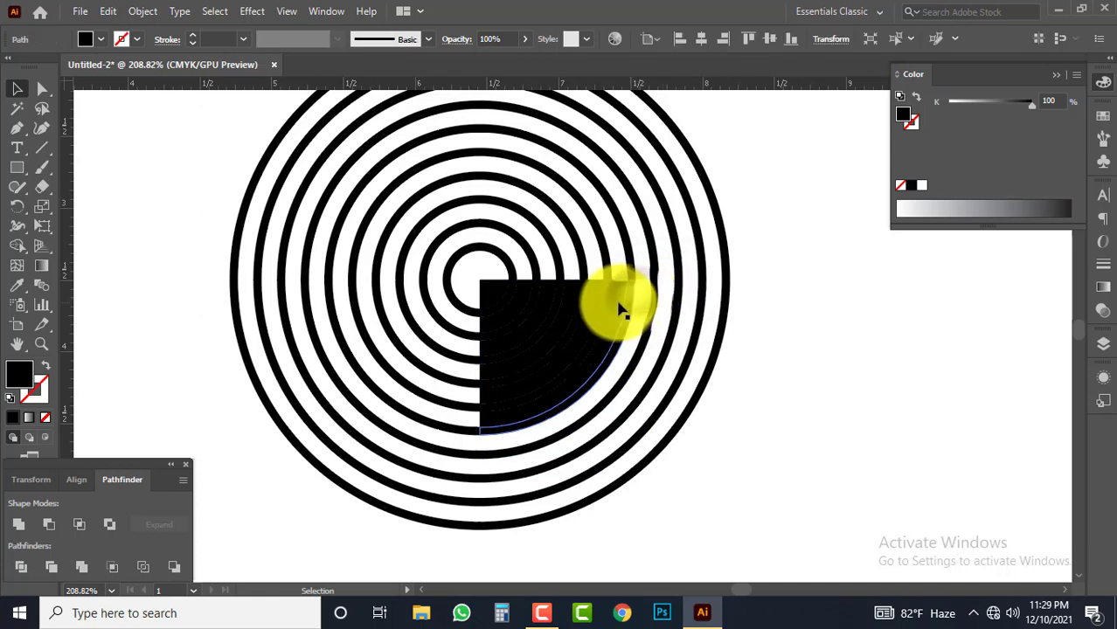
pyautogui.click(615, 301)
pyautogui.press('Delete')
pyautogui.press('Delete')
pyautogui.click(595, 302)
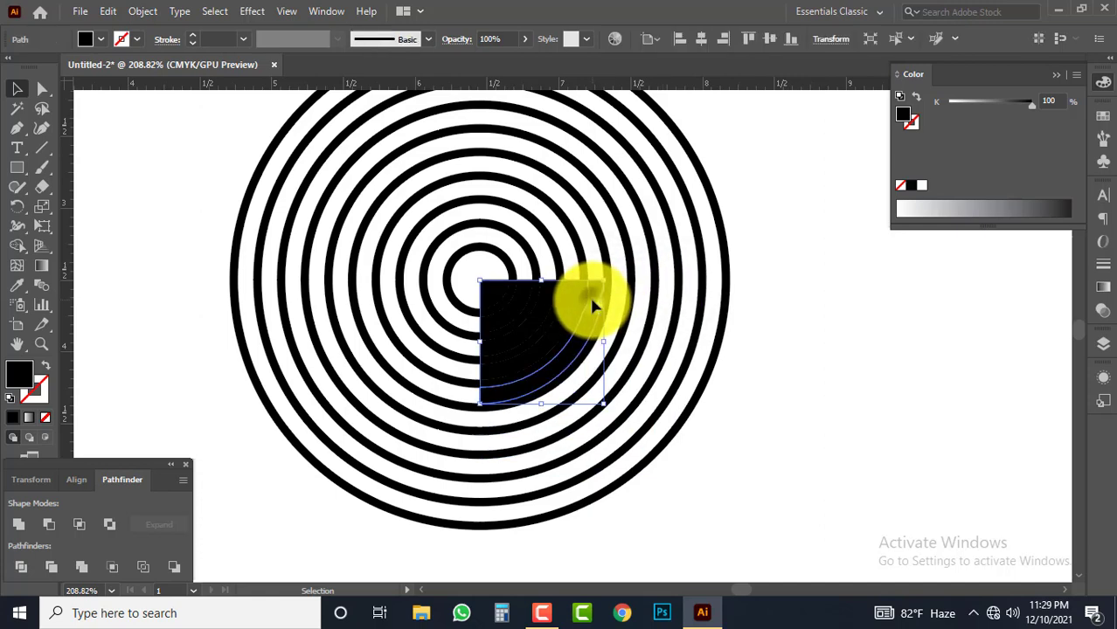
pyautogui.press('Delete')
pyautogui.click(573, 308)
pyautogui.press('Delete')
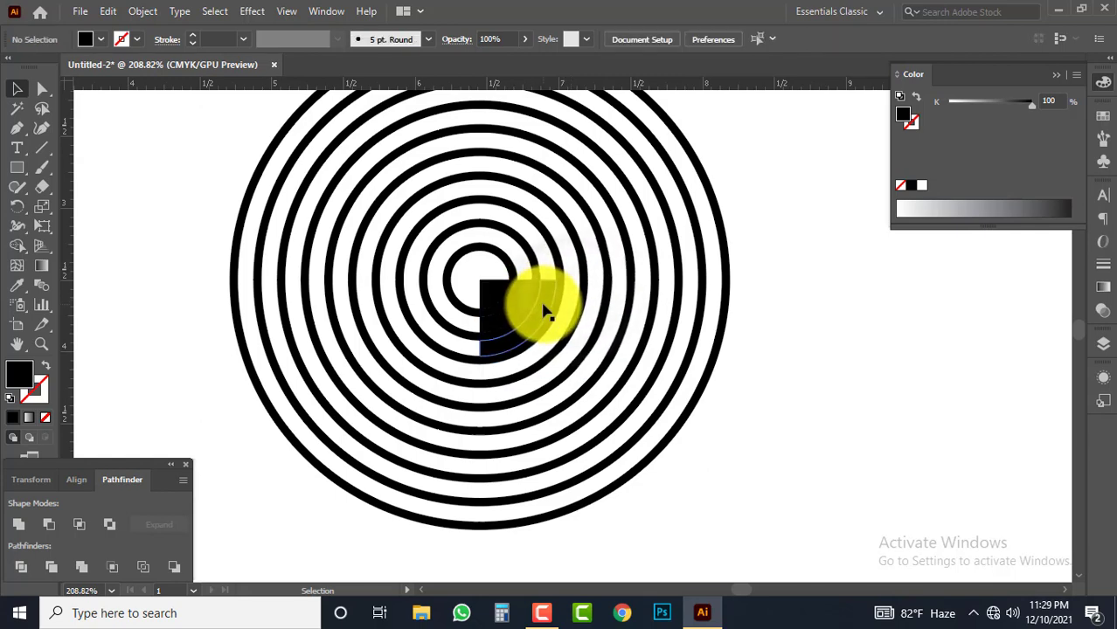
pyautogui.click(543, 311)
pyautogui.press('Delete')
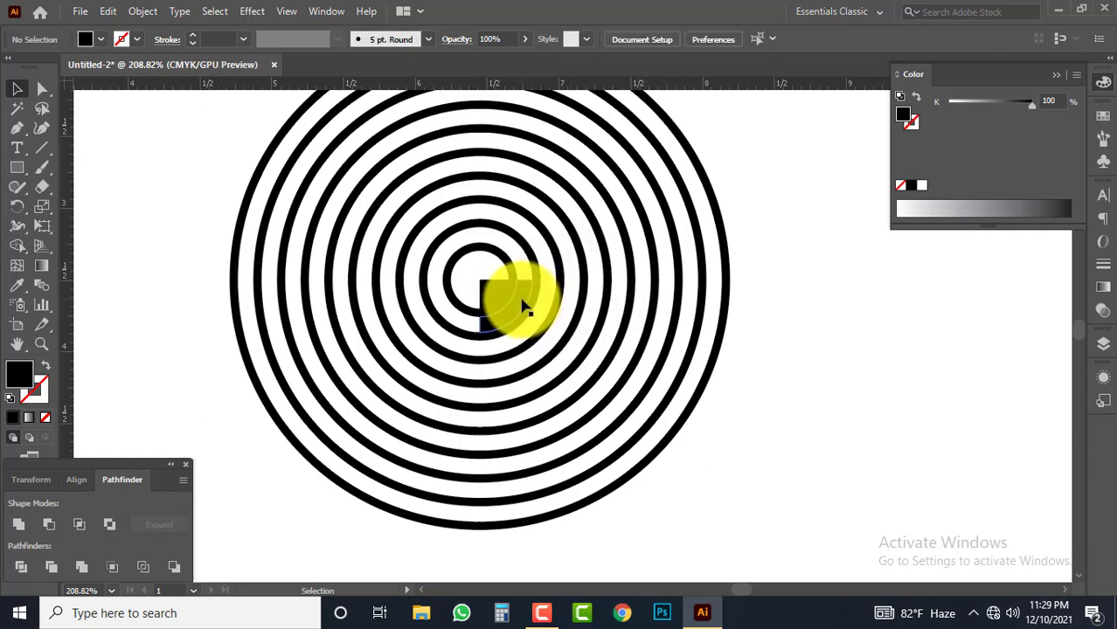
pyautogui.click(522, 306)
pyautogui.press('Delete')
pyautogui.click(496, 292)
pyautogui.press('Delete')
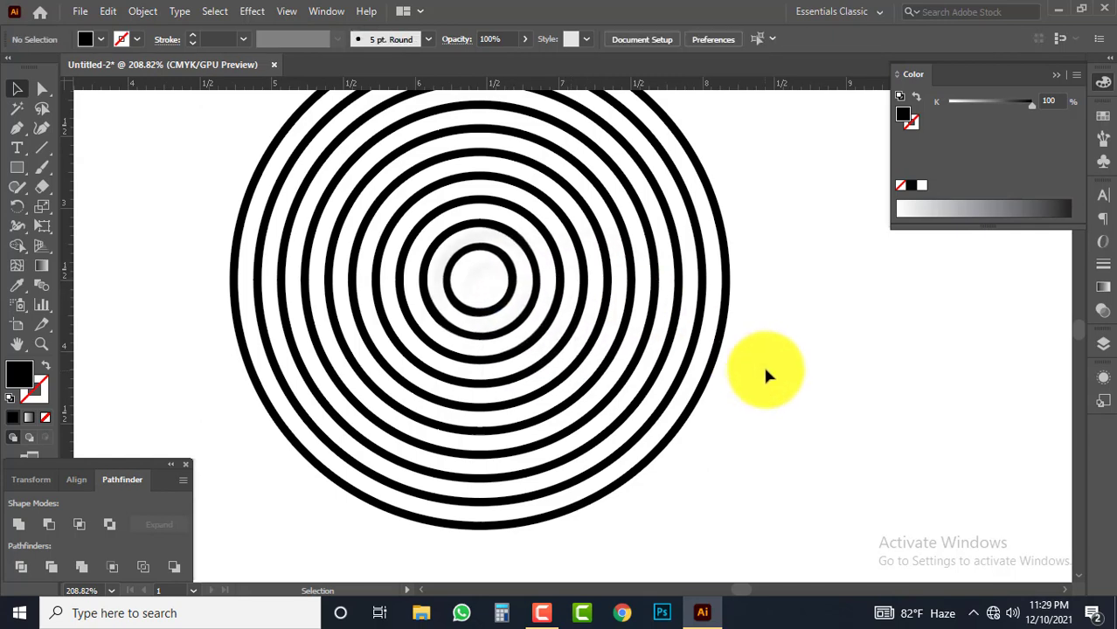
# Group the ring arcs of the lower-right quadrant
pyautogui.moveTo(762, 455); pyautogui.dragTo(578, 337)
pyautogui.hotkey('ctrl', 'z')
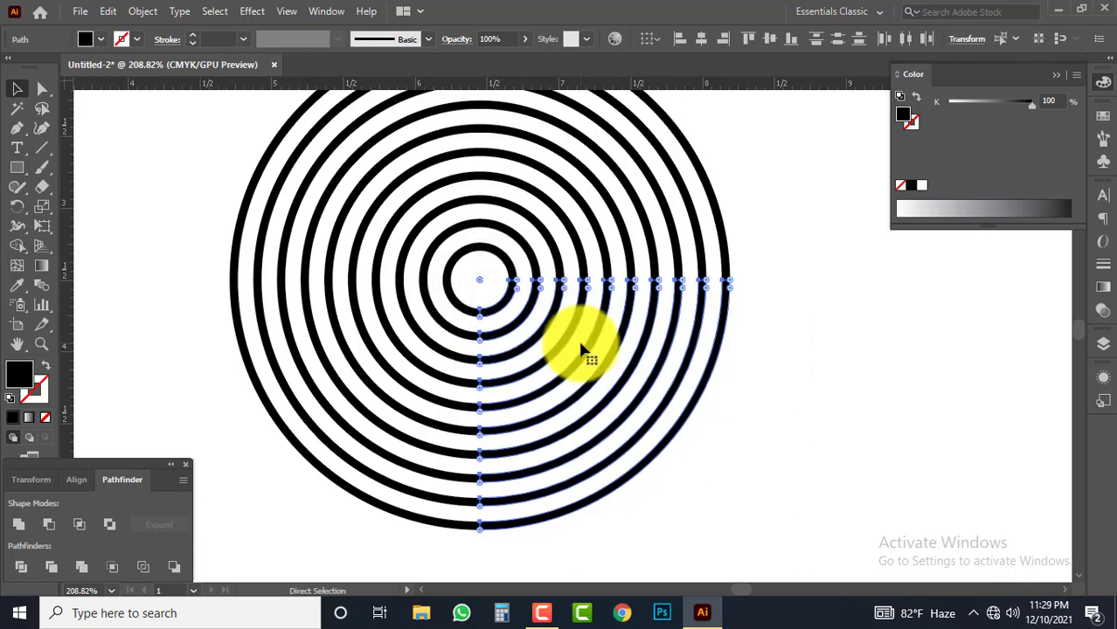
pyautogui.hotkey('ctrl', 'g')
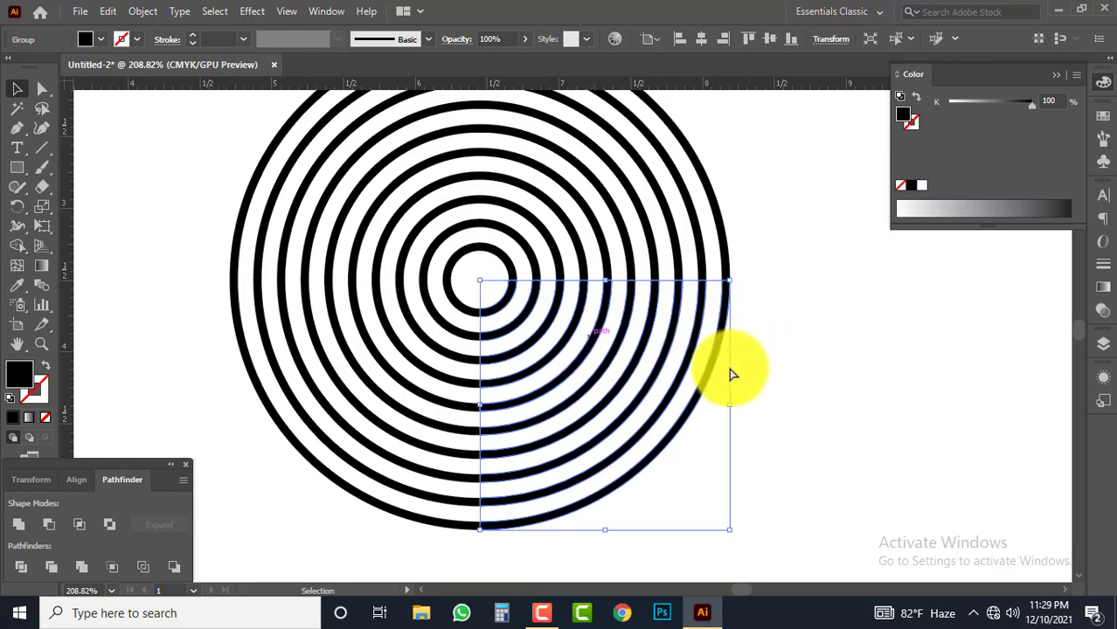
# Rotate the grouped quarter arcs 90° clockwise and move them so their upper ends continue the rings' right-hand cut ends
pyautogui.moveTo(695, 385); pyautogui.dragTo(639, 361)
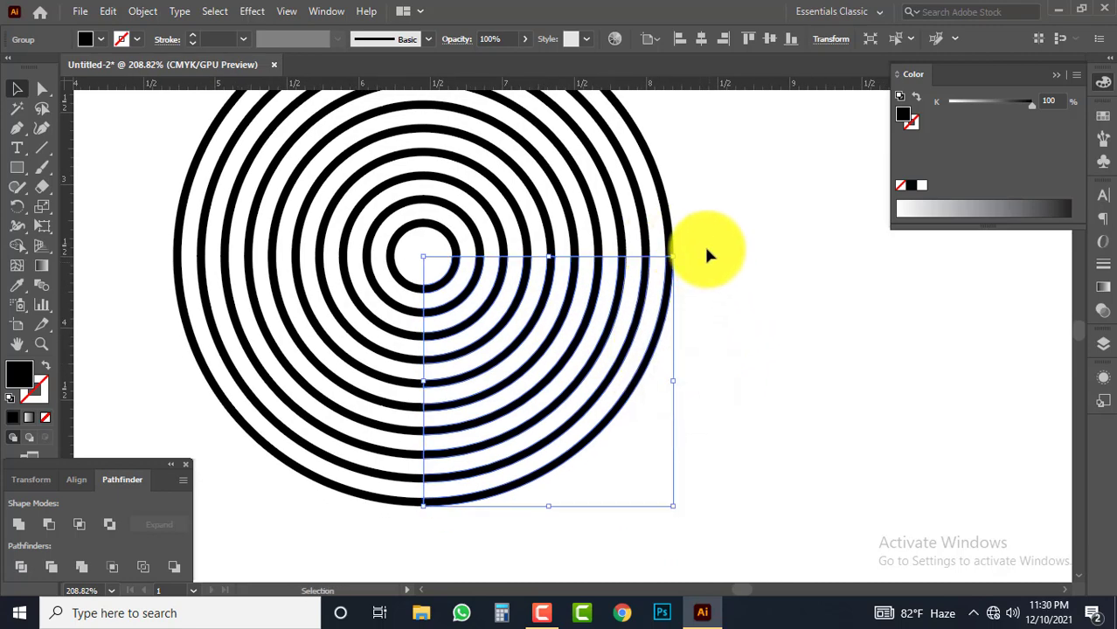
pyautogui.moveTo(680, 249); pyautogui.dragTo(718, 464)
pyautogui.moveTo(461, 273); pyautogui.dragTo(579, 383)
pyautogui.moveTo(479, 320); pyautogui.dragTo(544, 318)
pyautogui.hotkey('ctrl', 'space')
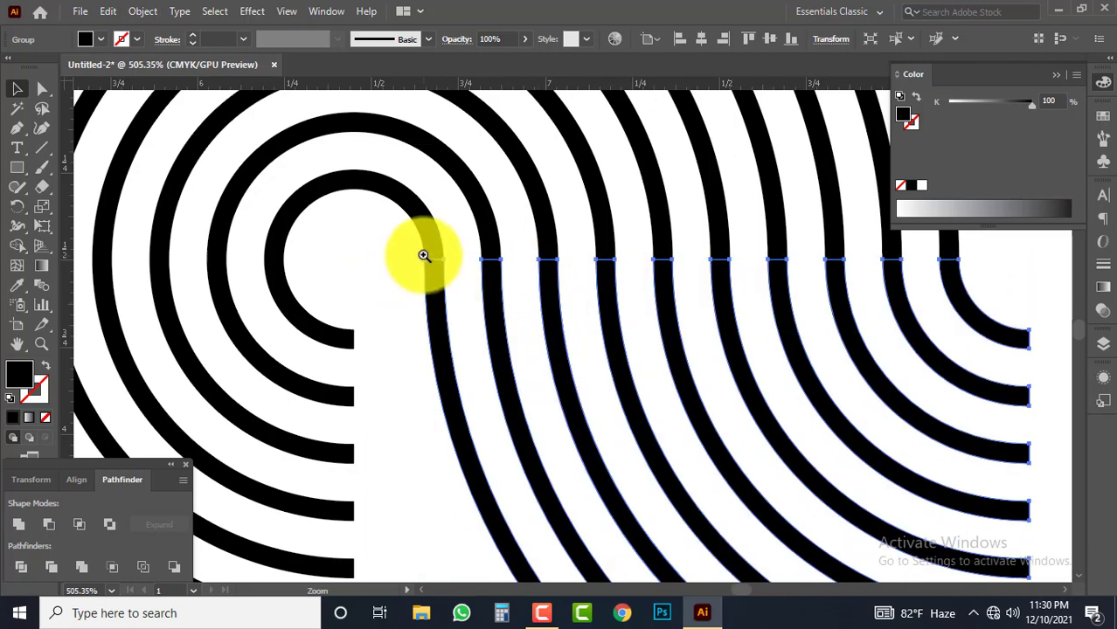
pyautogui.moveTo(424, 255); pyautogui.dragTo(393, 303)
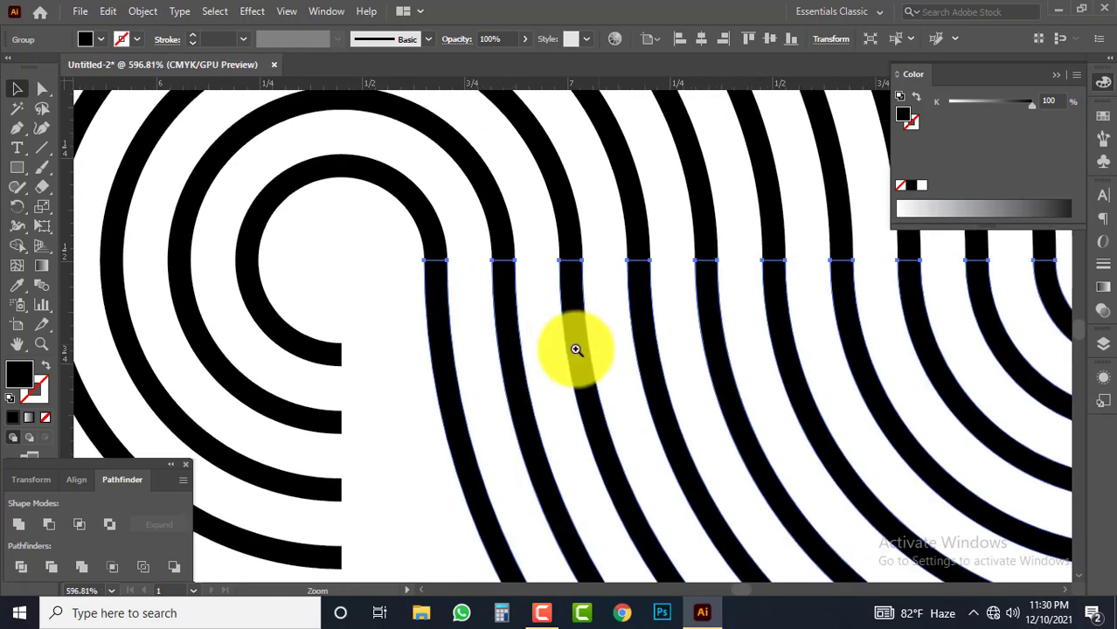
pyautogui.moveTo(598, 342); pyautogui.dragTo(486, 349)
pyautogui.moveTo(615, 345); pyautogui.dragTo(503, 350)
pyautogui.moveTo(618, 374); pyautogui.dragTo(533, 264)
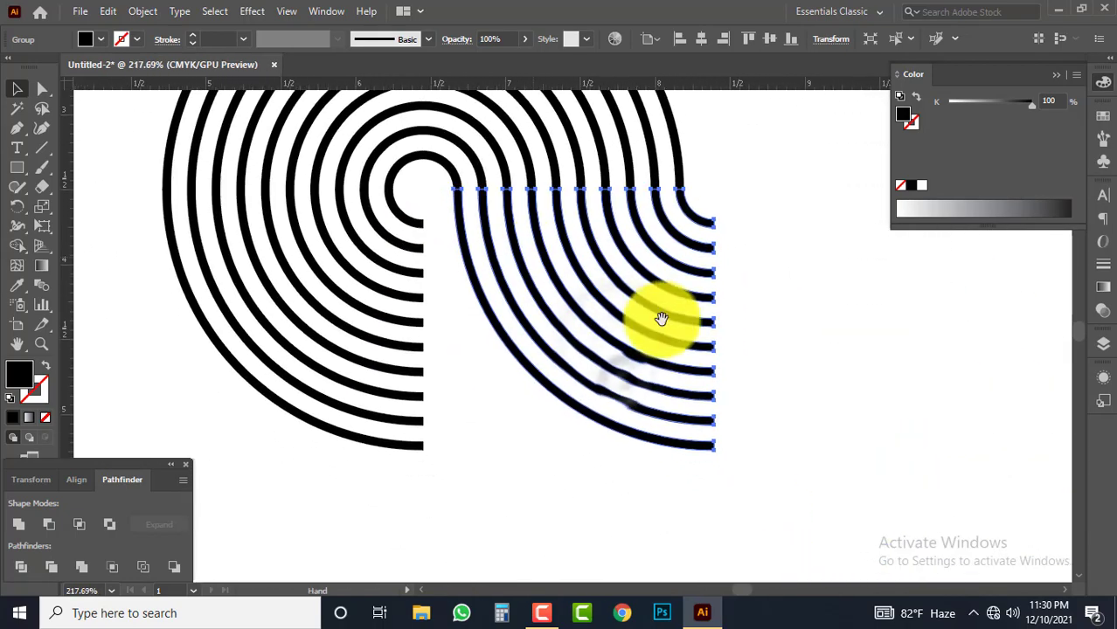
# Make a copy of the quarter-arc group rotated 180° and align its ends with the rings' lower cut ends
pyautogui.click(785, 302)
pyautogui.click(702, 344)
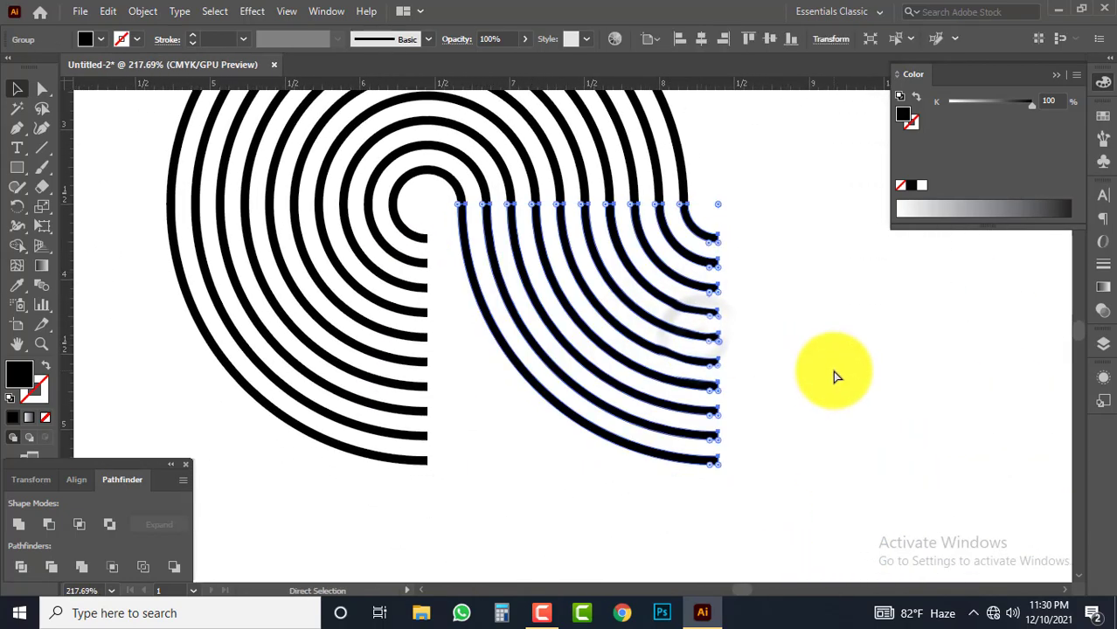
pyautogui.press('v')
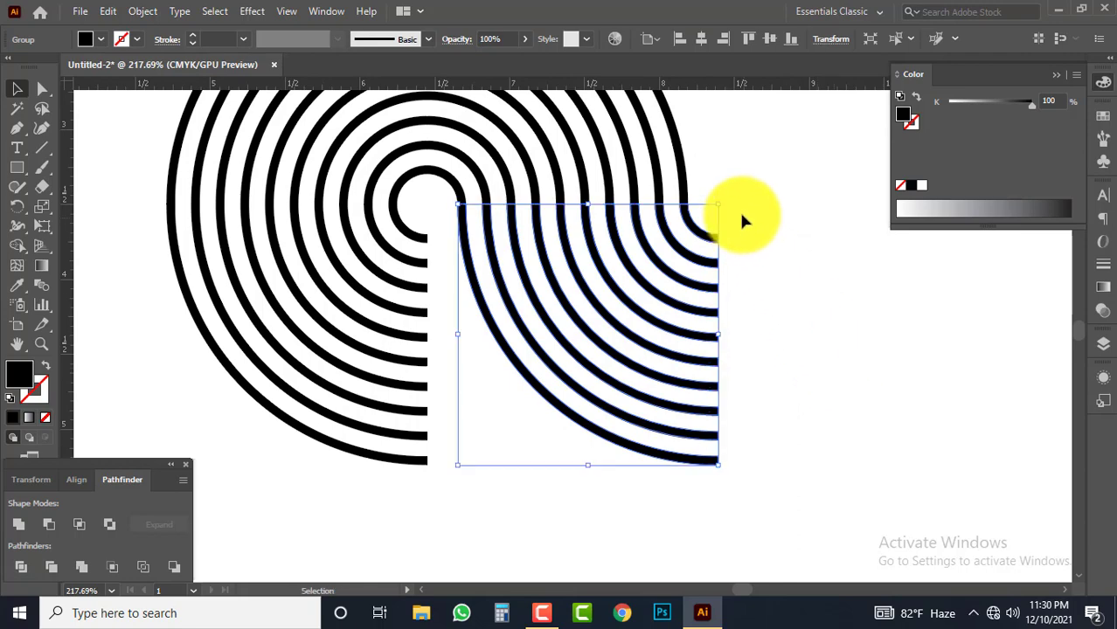
pyautogui.moveTo(701, 189); pyautogui.dragTo(487, 400)
pyautogui.moveTo(412, 273); pyautogui.dragTo(721, 365)
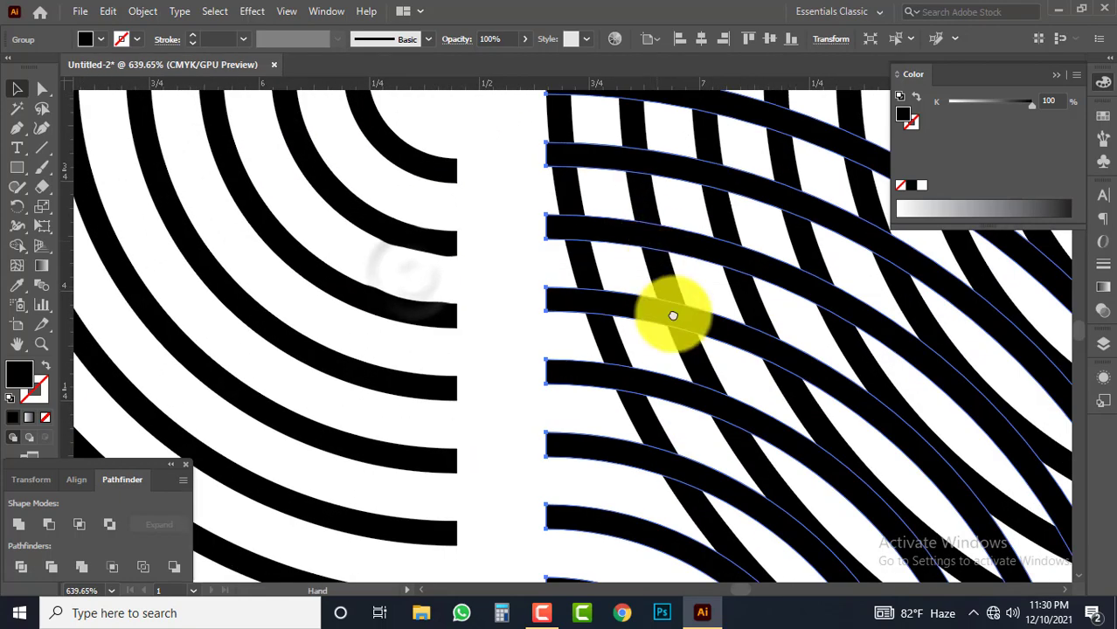
pyautogui.moveTo(663, 251); pyautogui.dragTo(718, 424)
pyautogui.moveTo(627, 399); pyautogui.dragTo(537, 407)
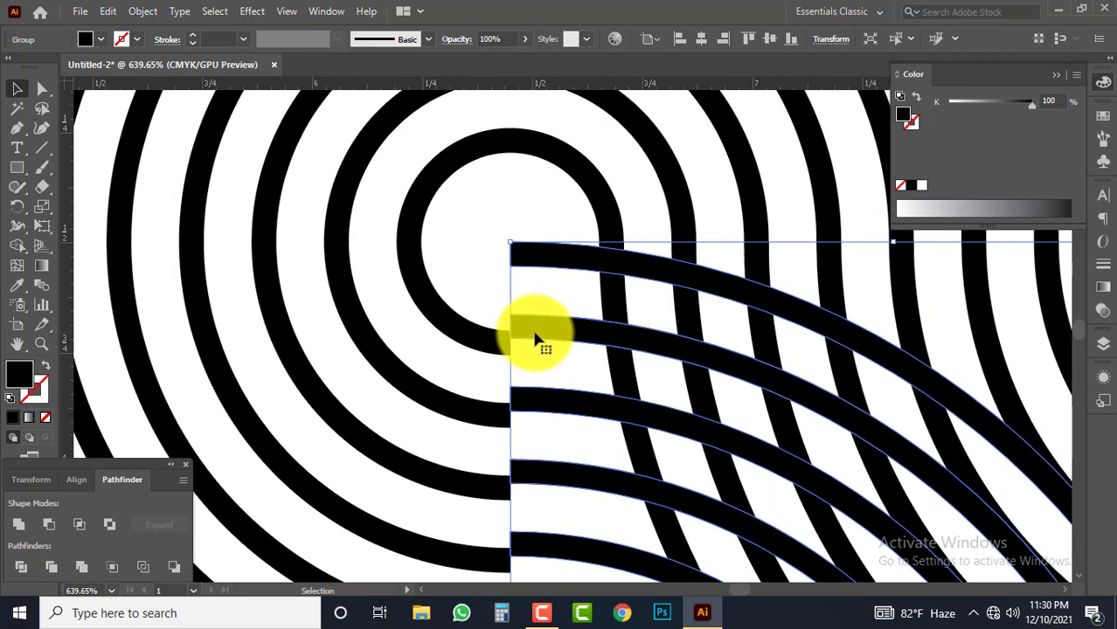
pyautogui.moveTo(542, 263); pyautogui.dragTo(543, 351)
pyautogui.click(515, 296)
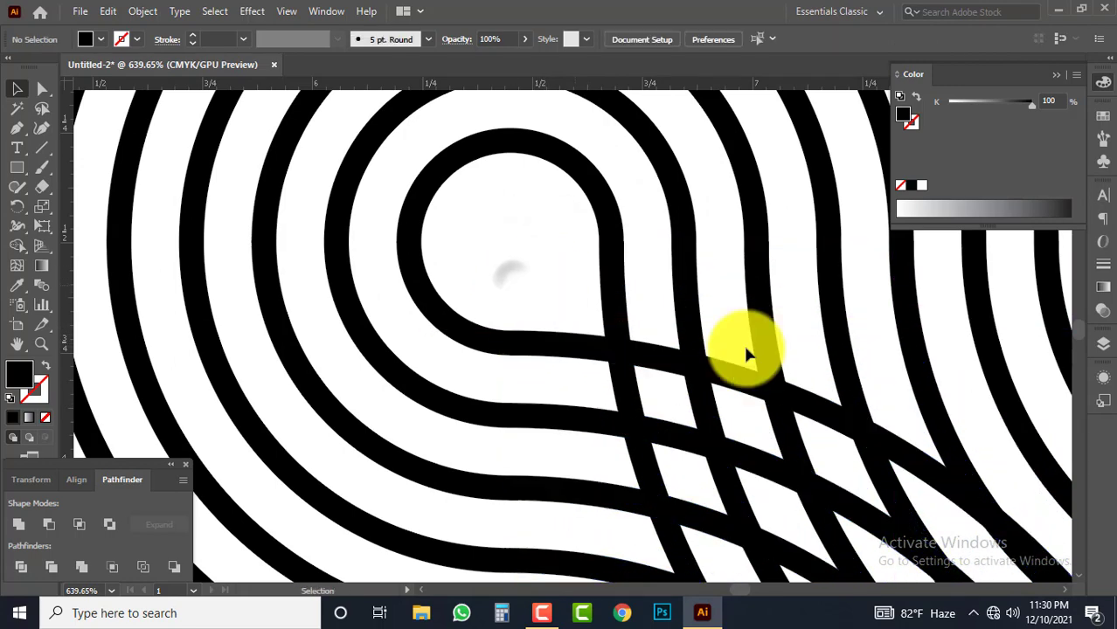
# Delete the remaining three-quarter rings, keeping only the two overlapping quarter-arc groups
pyautogui.keyDown('ctrl'); pyautogui.keyDown('alt'); pyautogui.click(703, 373); pyautogui.keyUp('alt'); pyautogui.keyUp('ctrl')
pyautogui.keyDown('ctrl'); pyautogui.keyDown('alt'); pyautogui.click(695, 373); pyautogui.keyUp('alt'); pyautogui.keyUp('ctrl')
pyautogui.keyDown('ctrl'); pyautogui.keyDown('alt'); pyautogui.click(677, 371); pyautogui.keyUp('alt'); pyautogui.keyUp('ctrl')
pyautogui.keyDown('ctrl'); pyautogui.keyDown('alt'); pyautogui.click(677, 371); pyautogui.keyUp('alt'); pyautogui.keyUp('ctrl')
pyautogui.keyDown('ctrl'); pyautogui.keyDown('alt'); pyautogui.click(673, 369); pyautogui.keyUp('alt'); pyautogui.keyUp('ctrl')
pyautogui.moveTo(640, 359); pyautogui.dragTo(730, 392)
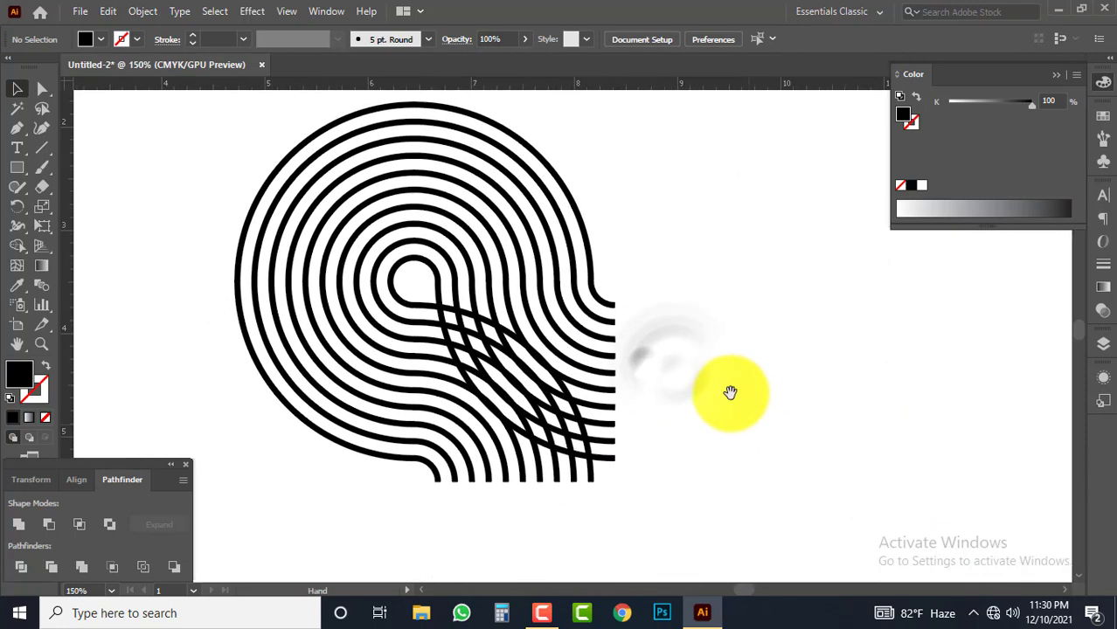
pyautogui.click(448, 274)
pyautogui.press('Delete')
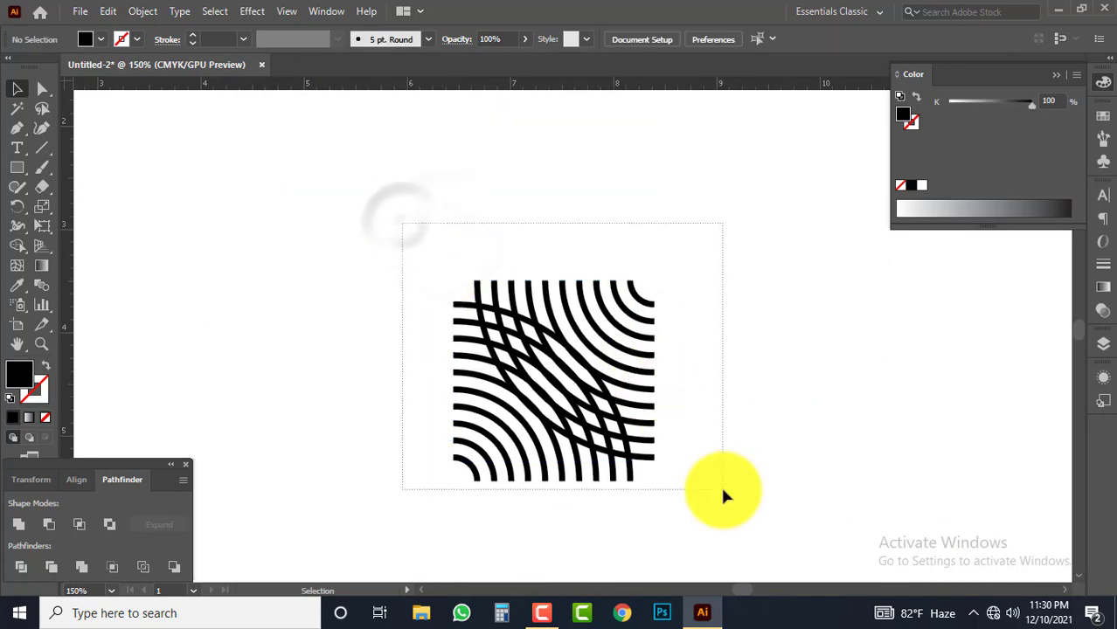
# Split the two overlapping quarter-arc groups with Pathfinder Divide and ungroup the resulting pieces
pyautogui.moveTo(723, 489); pyautogui.dragTo(179, 234)
pyautogui.click(23, 568)
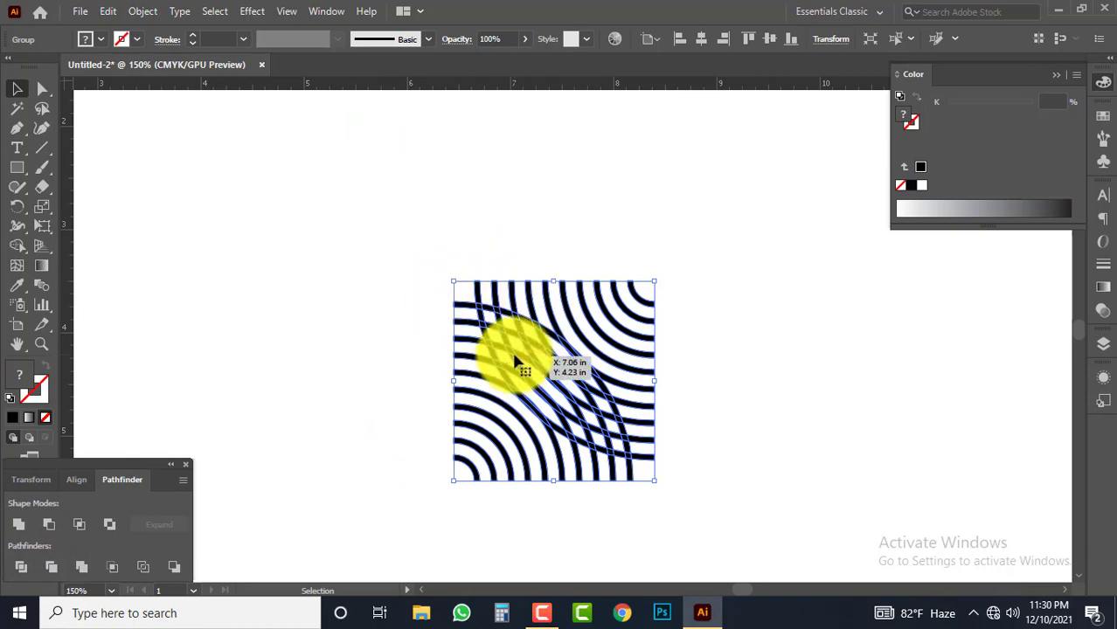
pyautogui.press('space')
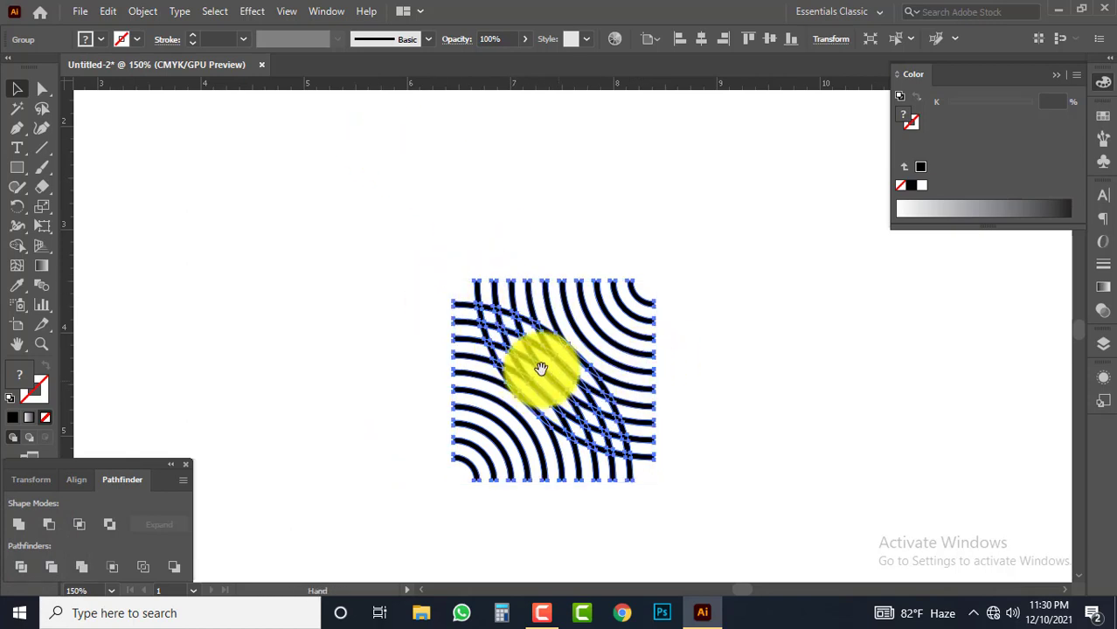
pyautogui.moveTo(543, 371); pyautogui.dragTo(472, 303)
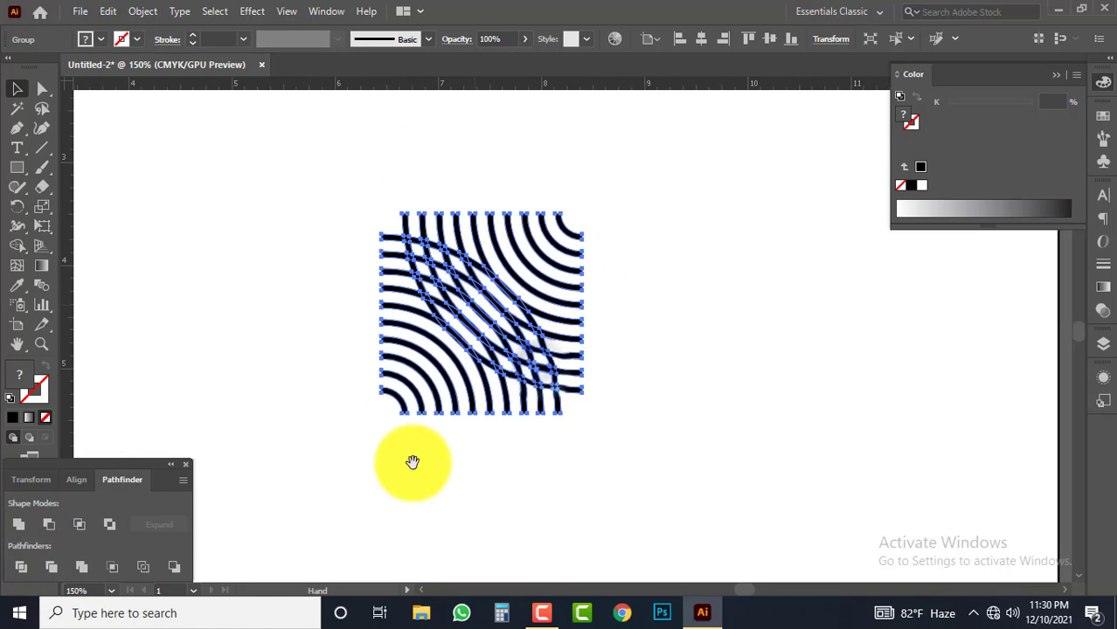
pyautogui.rightClick(474, 278)
pyautogui.click(529, 437)
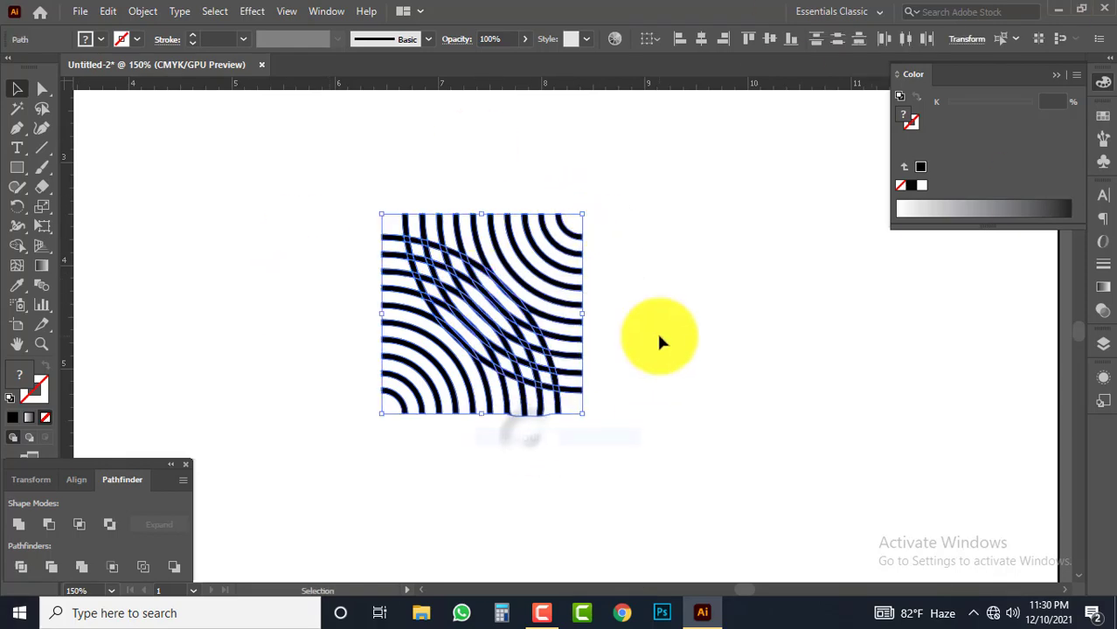
pyautogui.click(660, 337)
# Delete the lower-left arcs' segments that cross the upper-right arcs, leaving the upper-right curves uninterrupted
pyautogui.hotkey('ctrl', 'space')
pyautogui.moveTo(495, 323); pyautogui.dragTo(661, 367)
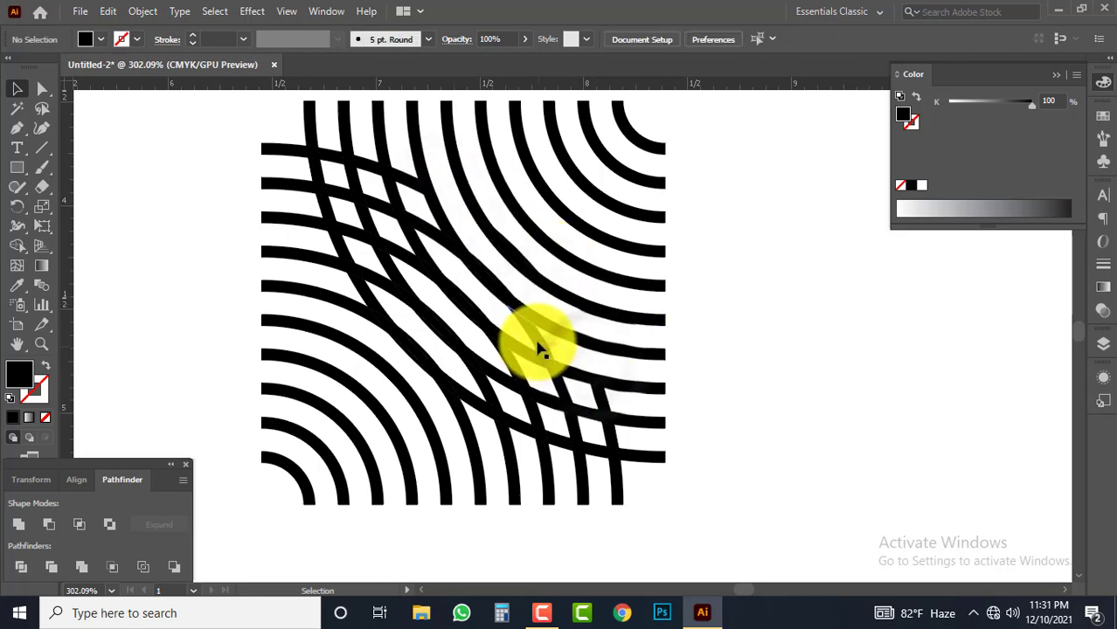
pyautogui.click(537, 341)
pyautogui.press('Delete')
pyautogui.click(427, 222)
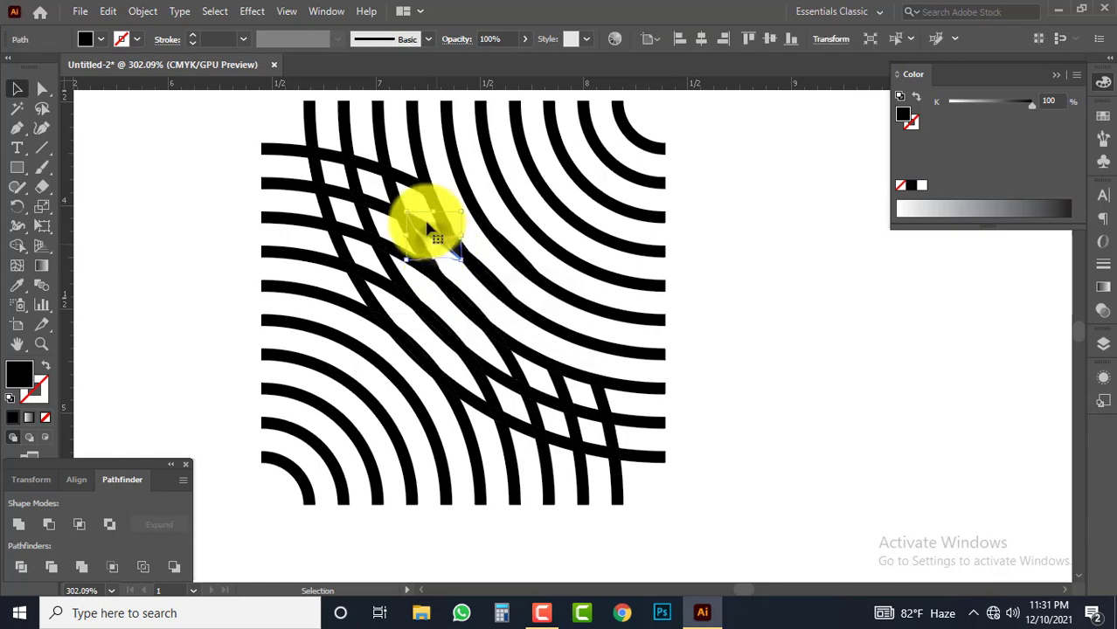
pyautogui.press('Delete')
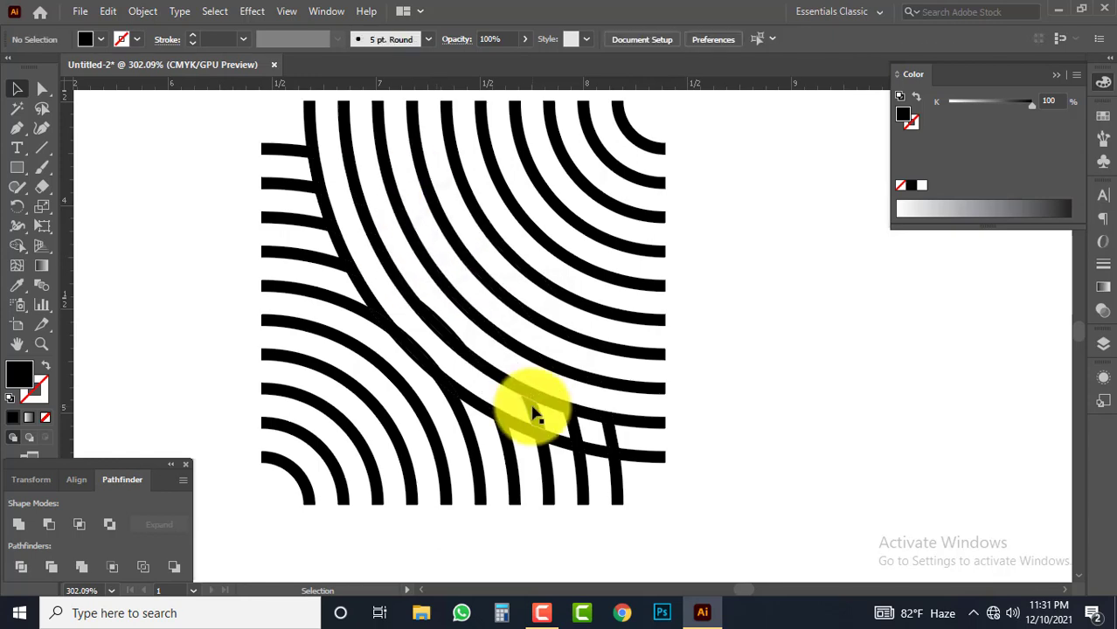
pyautogui.click(537, 416)
pyautogui.press('Delete')
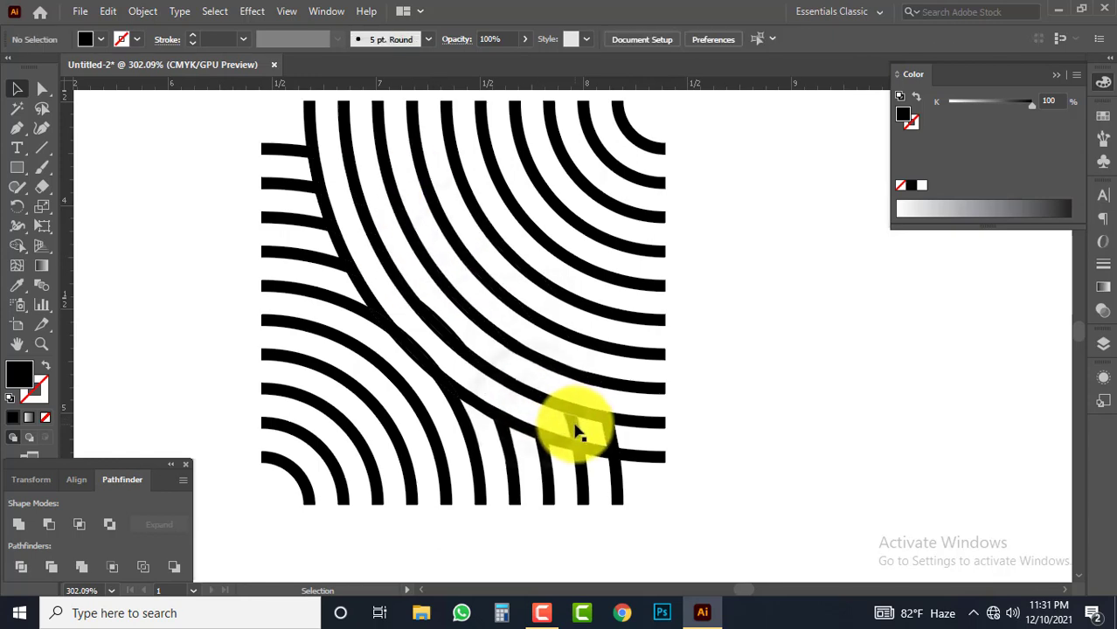
pyautogui.click(612, 434)
pyautogui.press('Delete')
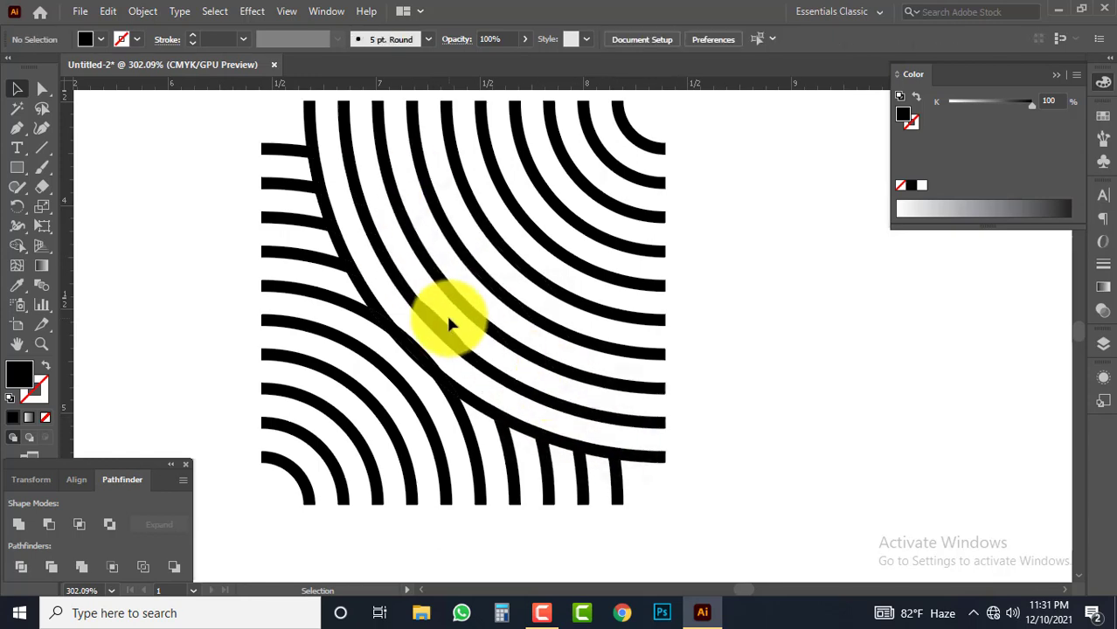
# Delete the leftover lower-left arc piece overlapping the upper-right arcs near the tile's centre
pyautogui.click(447, 323)
pyautogui.press('Delete')
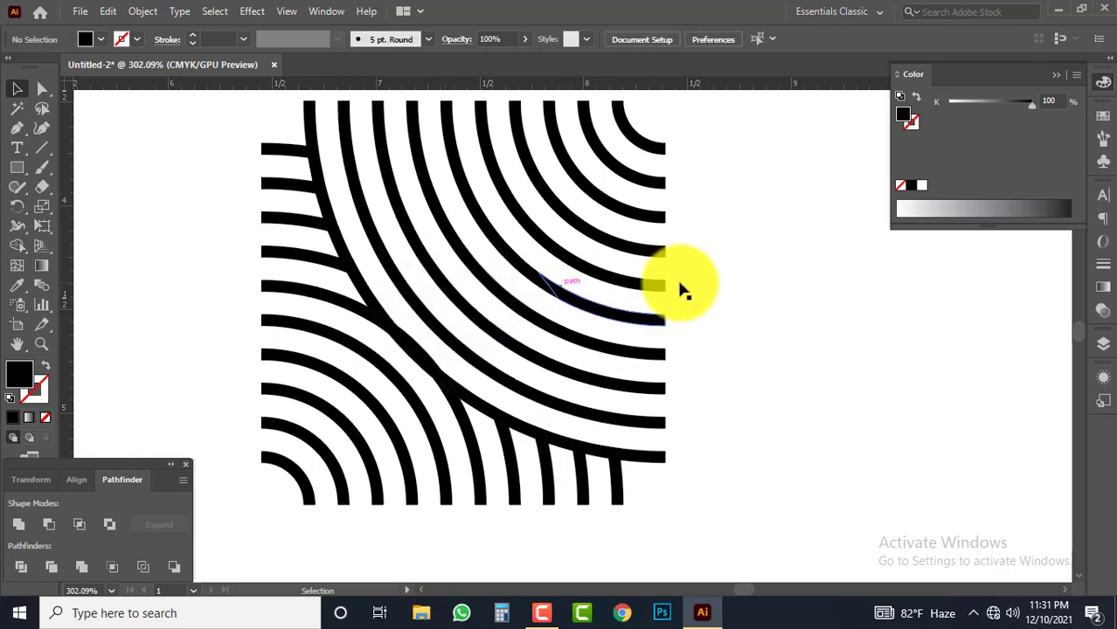
pyautogui.click(726, 257)
# Move all pieces of the tile toward the upper middle of the artboard and group them
pyautogui.keyDown('ctrl'); pyautogui.keyDown('alt'); pyautogui.click(528, 333); pyautogui.keyUp('alt'); pyautogui.keyUp('ctrl')
pyautogui.keyDown('ctrl'); pyautogui.keyDown('alt'); pyautogui.click(528, 332); pyautogui.keyUp('alt'); pyautogui.keyUp('ctrl')
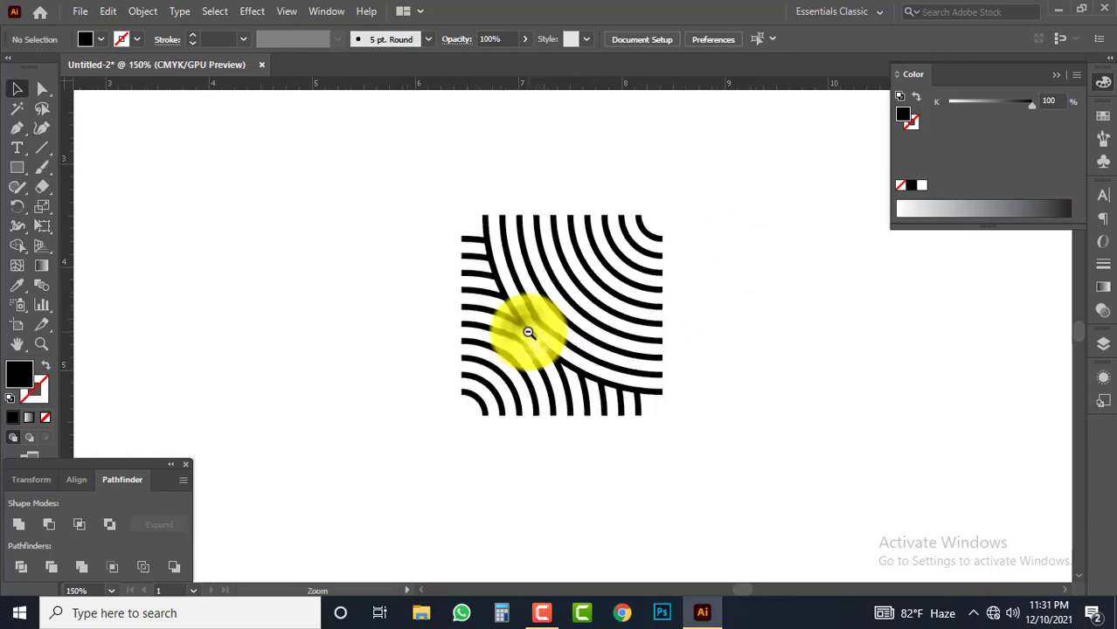
pyautogui.keyDown('ctrl'); pyautogui.keyDown('alt'); pyautogui.click(528, 332); pyautogui.keyUp('alt'); pyautogui.keyUp('ctrl')
pyautogui.moveTo(595, 353); pyautogui.dragTo(436, 280)
pyautogui.moveTo(249, 148); pyautogui.dragTo(578, 334)
pyautogui.moveTo(600, 284); pyautogui.dragTo(774, 417)
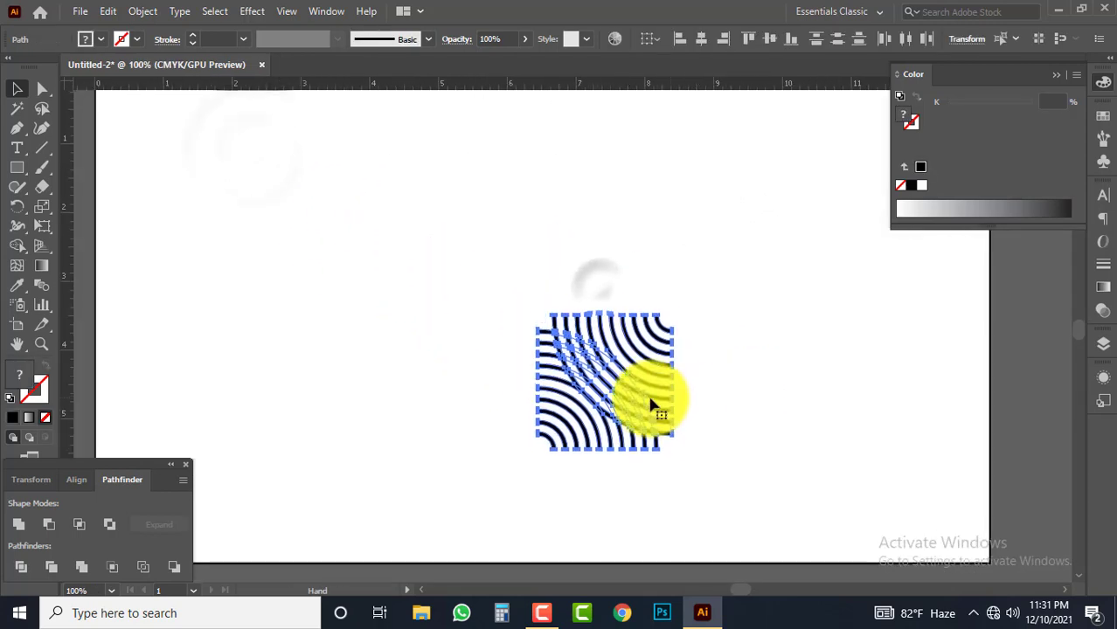
pyautogui.moveTo(651, 404); pyautogui.dragTo(512, 258)
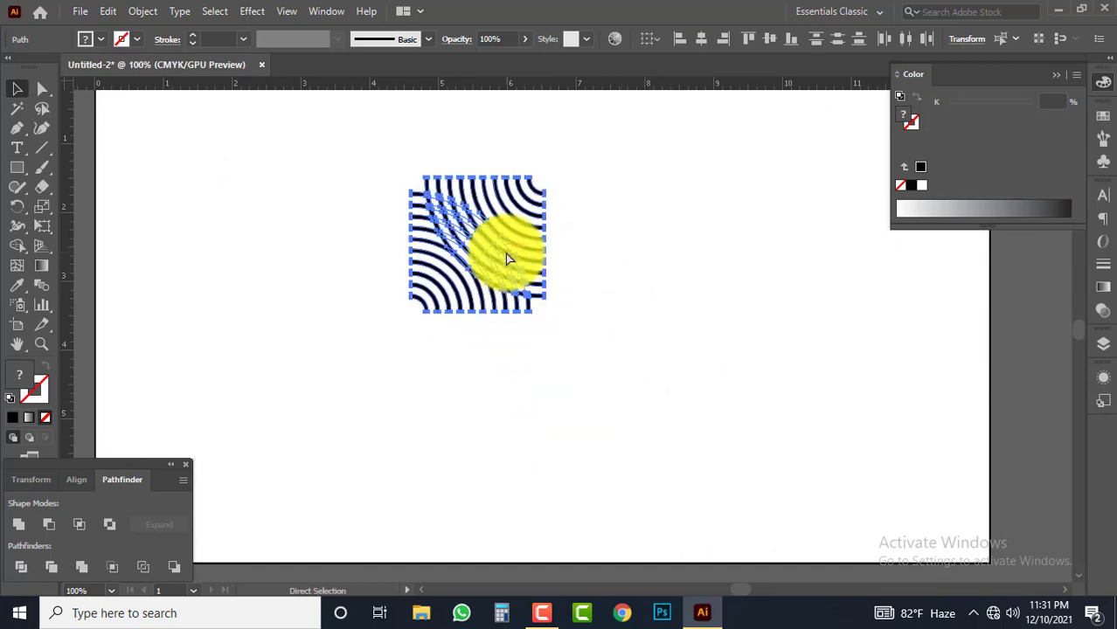
pyautogui.hotkey('ctrl', 'g')
# Place a copy of the tile against its right edge and rotate that copy 90° clockwise
pyautogui.click(731, 219)
pyautogui.moveTo(526, 216); pyautogui.dragTo(670, 296)
pyautogui.moveTo(671, 295); pyautogui.dragTo(667, 357)
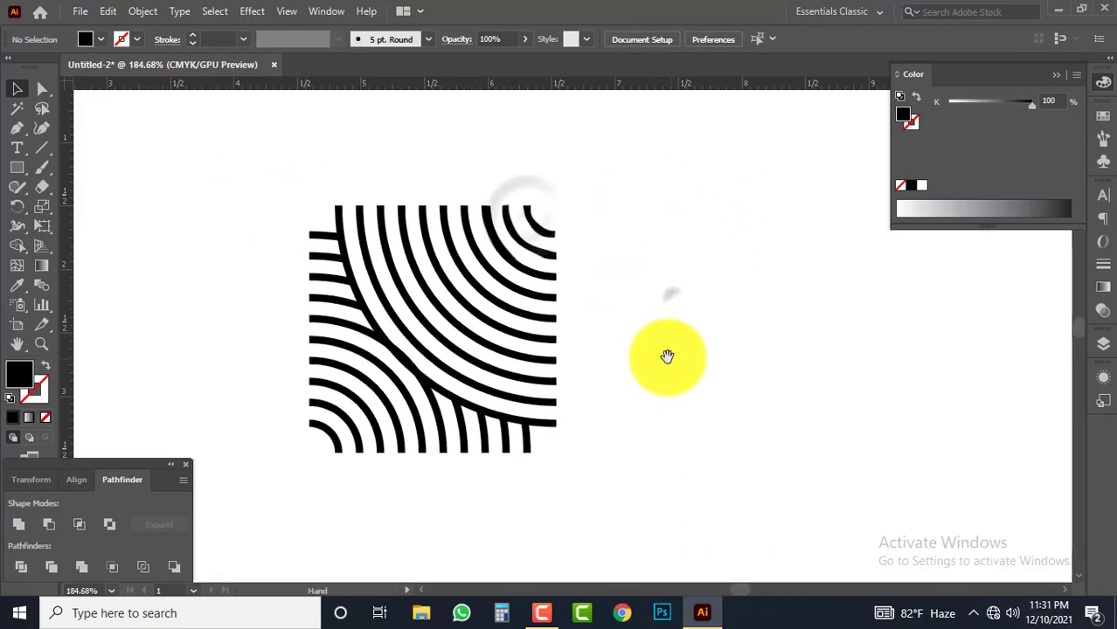
pyautogui.click(497, 268)
pyautogui.moveTo(509, 279); pyautogui.dragTo(749, 305)
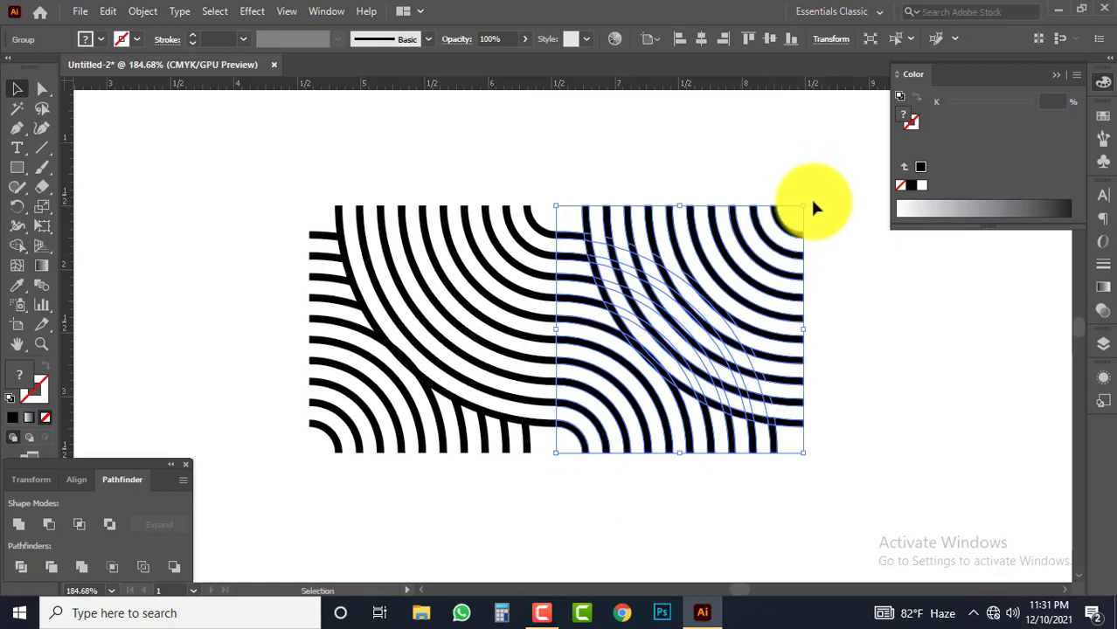
pyautogui.moveTo(807, 198); pyautogui.dragTo(781, 426)
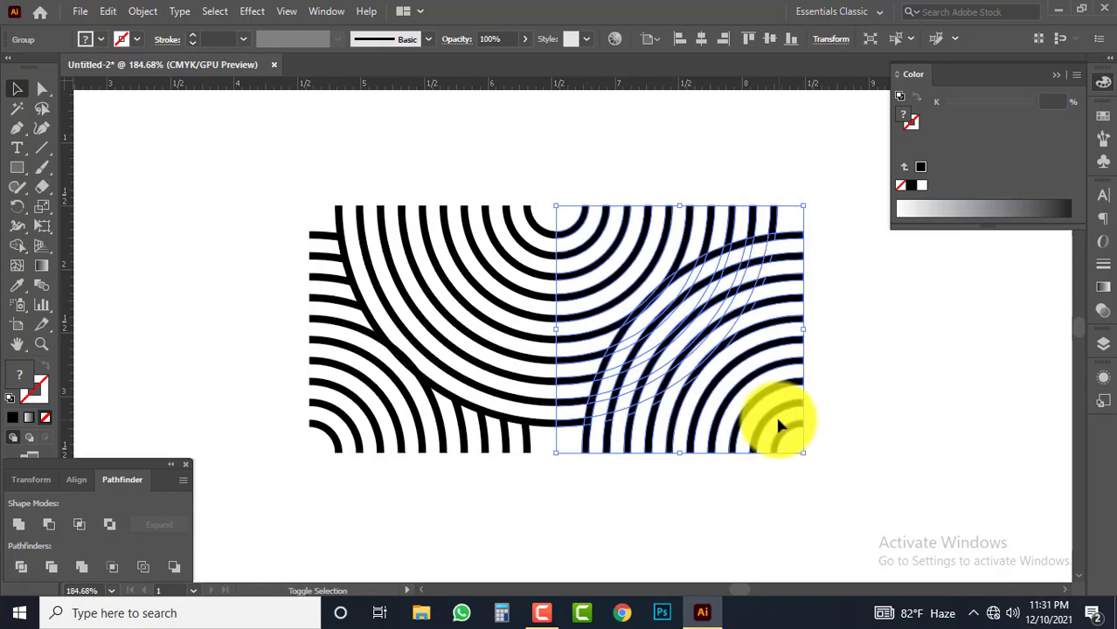
pyautogui.click(870, 326)
# Copy both tiles directly below the originals and rotate the copied pair 180° to form a two-by-two square
pyautogui.scroll(-1, 770, 297)
pyautogui.hscroll(1, 770, 298)
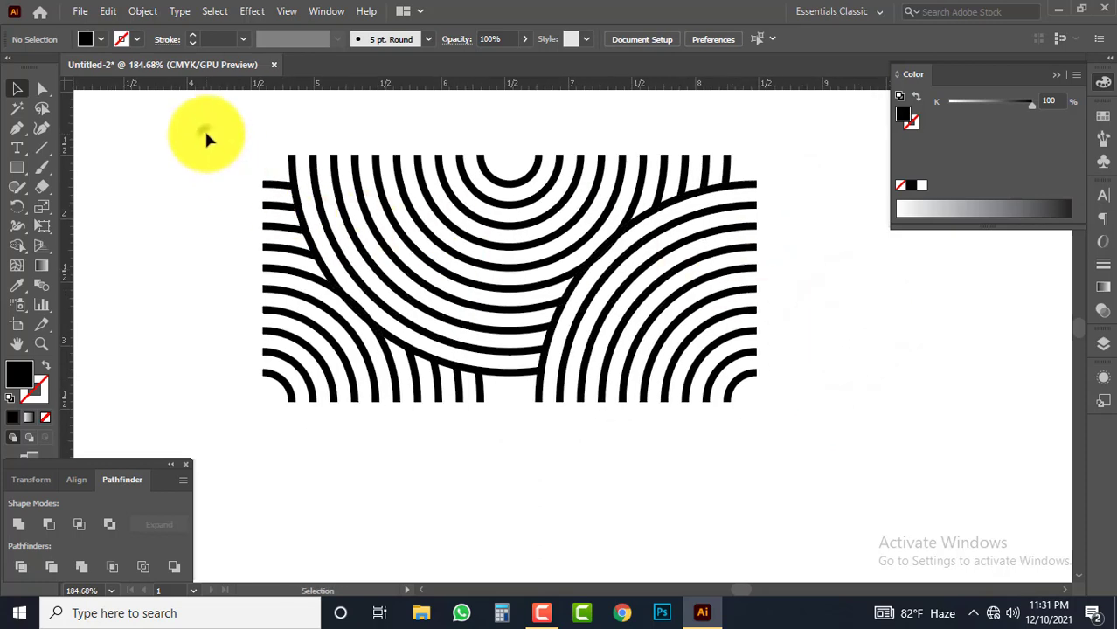
pyautogui.moveTo(205, 129); pyautogui.dragTo(844, 448)
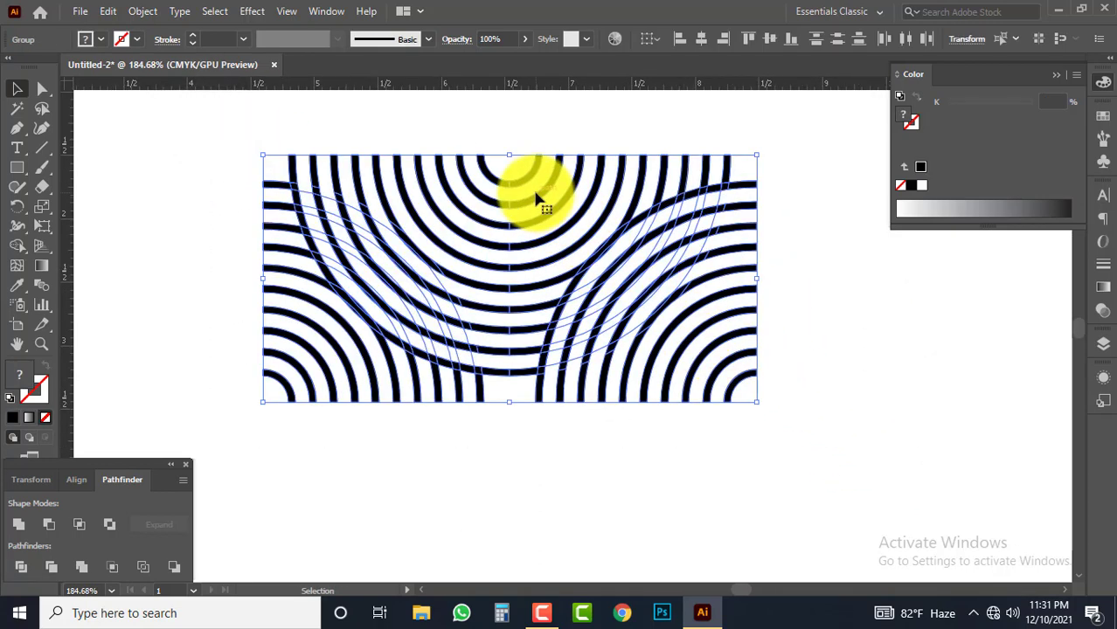
pyautogui.moveTo(541, 203); pyautogui.dragTo(571, 452)
pyautogui.scroll(-1, 717, 349)
pyautogui.scroll(-2, 739, 315)
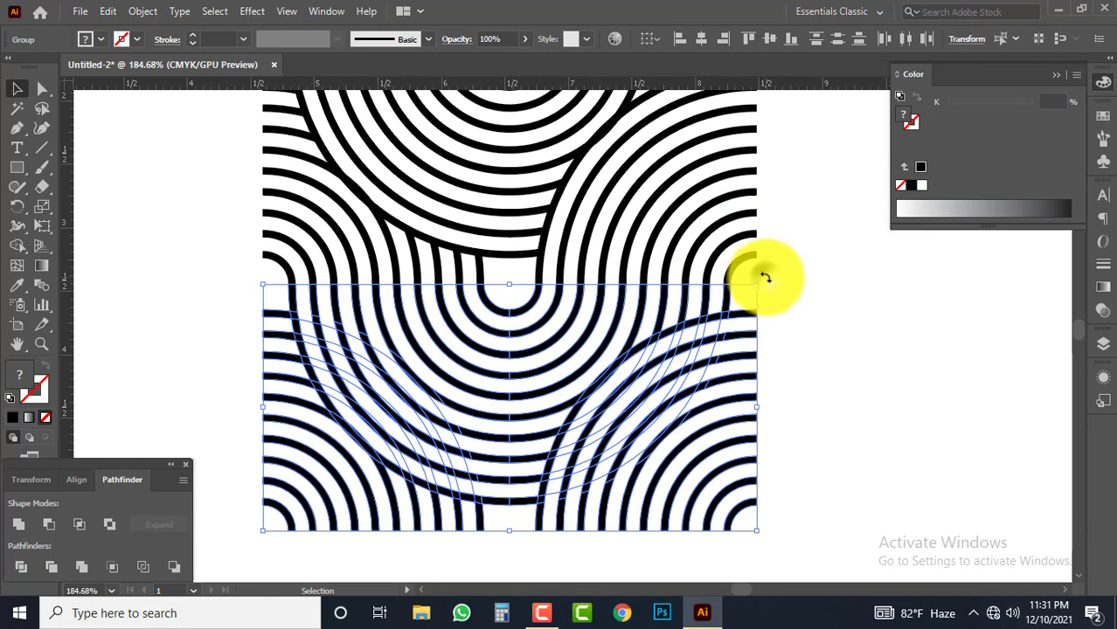
pyautogui.moveTo(765, 278); pyautogui.dragTo(211, 454)
pyautogui.click(883, 294)
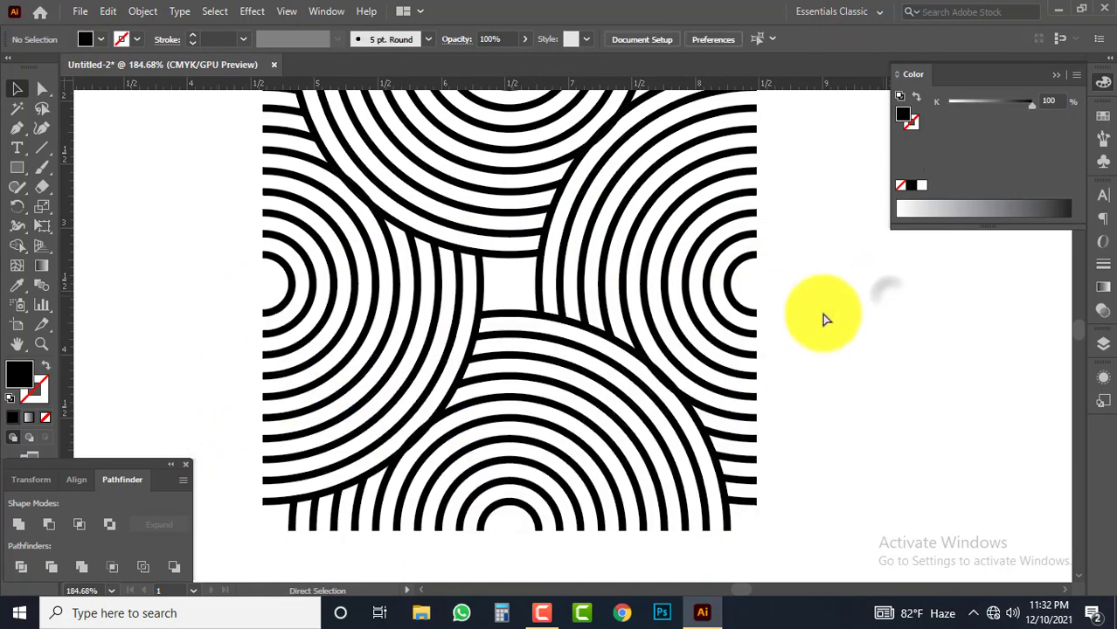
# Group the four tiles of the two-by-two square into a single object
pyautogui.keyDown('ctrl'); pyautogui.keyDown('alt'); pyautogui.click(677, 347); pyautogui.keyUp('alt'); pyautogui.keyUp('ctrl')
pyautogui.keyDown('ctrl'); pyautogui.keyDown('alt'); pyautogui.click(601, 347); pyautogui.keyUp('alt'); pyautogui.keyUp('ctrl')
pyautogui.moveTo(626, 275); pyautogui.dragTo(682, 313)
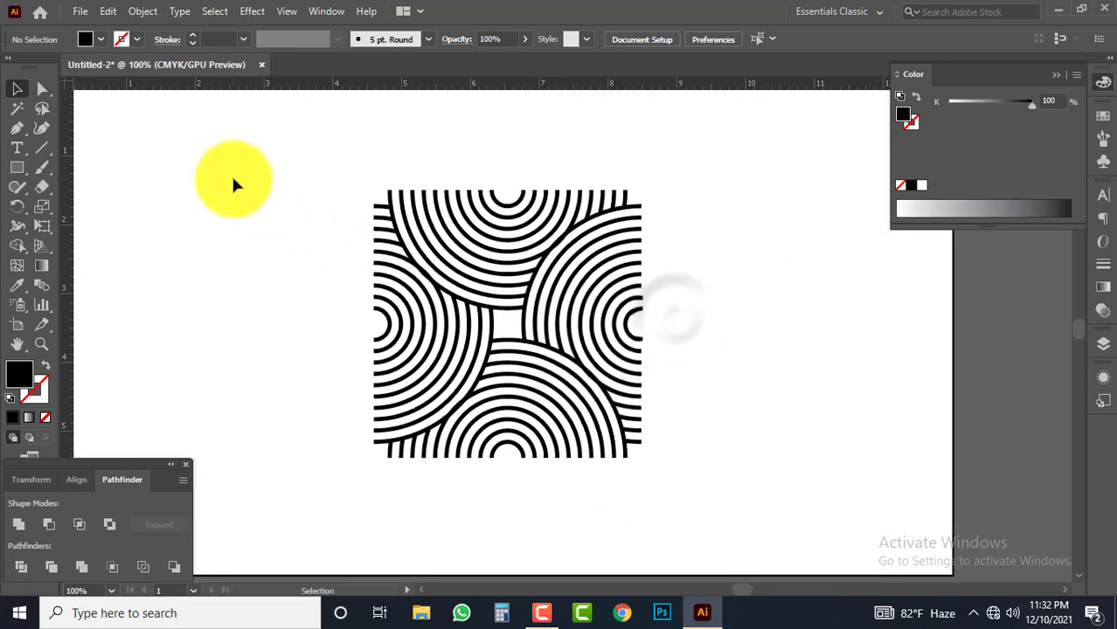
pyautogui.moveTo(231, 178); pyautogui.dragTo(717, 442)
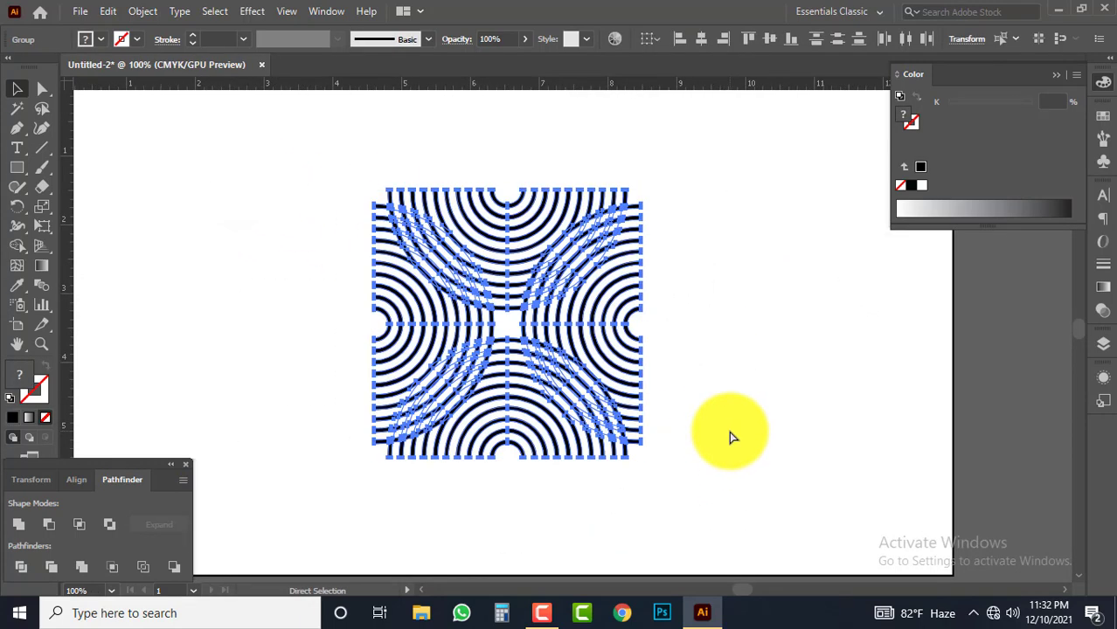
pyautogui.press('v')
pyautogui.click(549, 253)
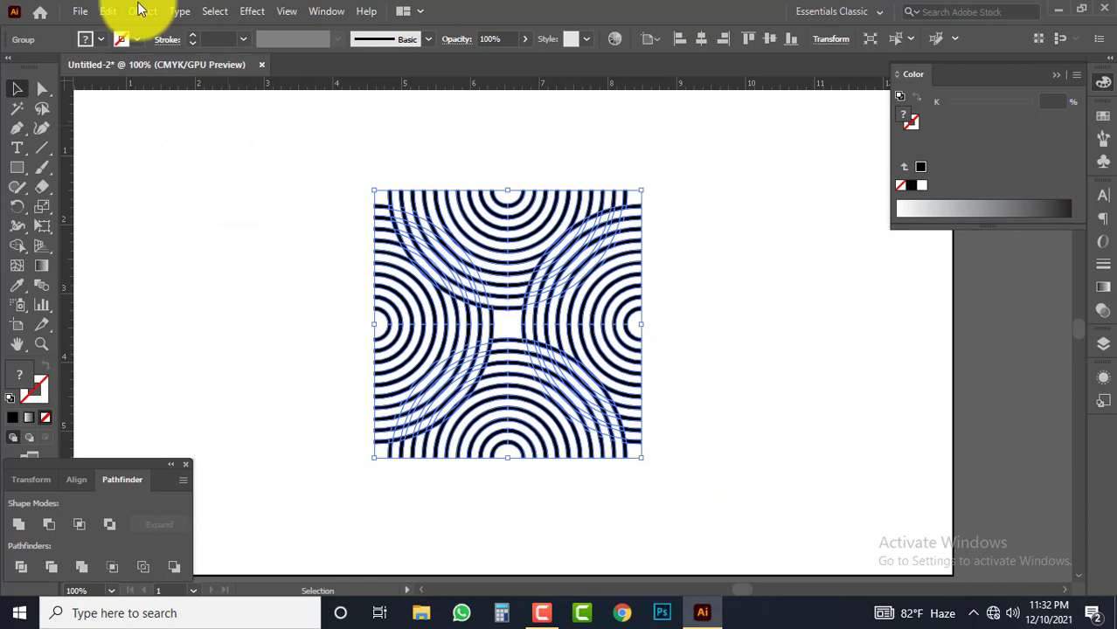
# Make a pattern swatch from the grouped square with the Grid tile type, and delete the original artwork from the artboard
pyautogui.click(143, 10)
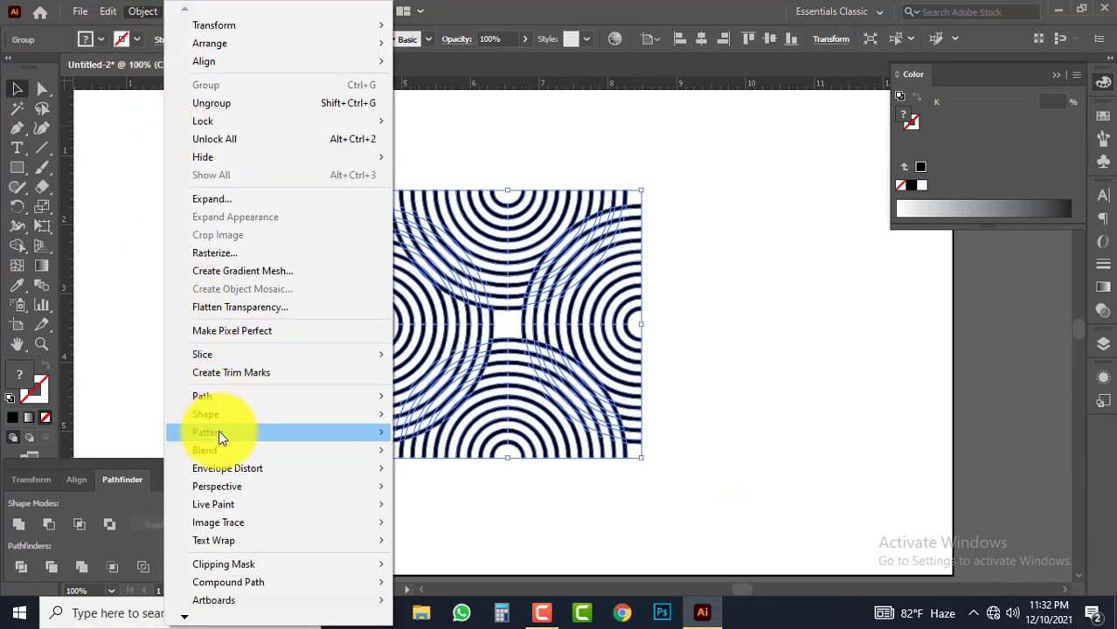
pyautogui.moveTo(218, 433)
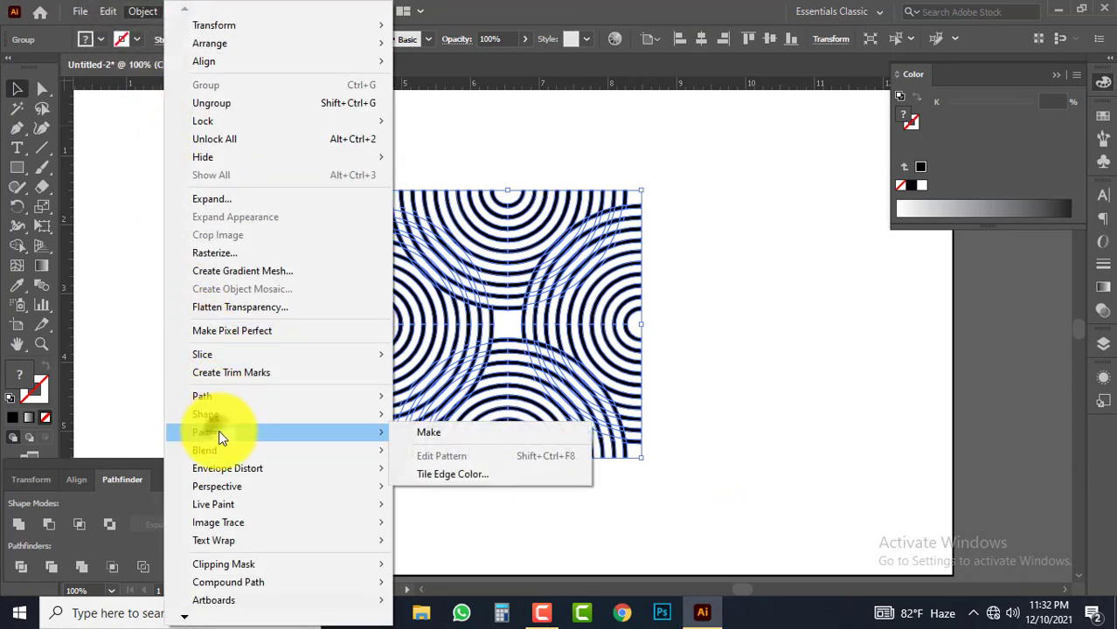
pyautogui.click(432, 432)
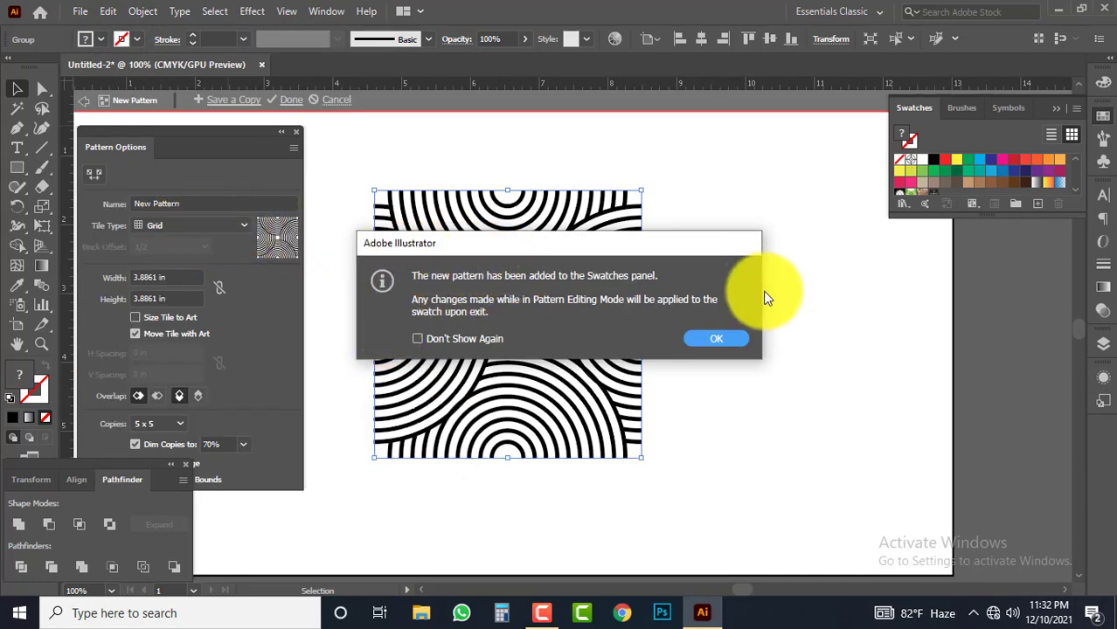
pyautogui.click(715, 340)
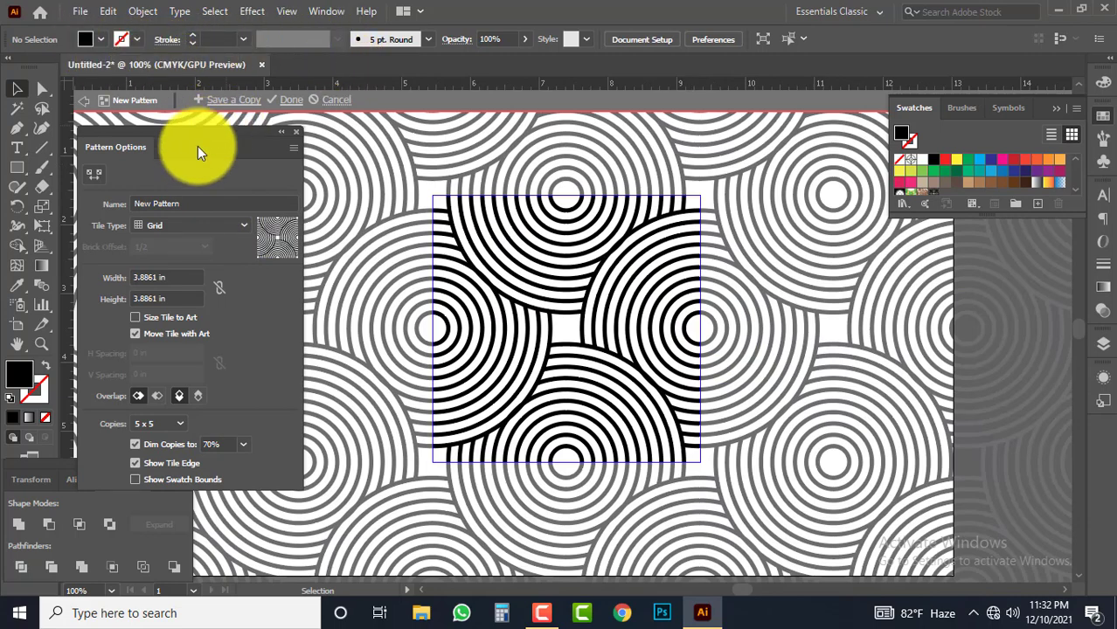
pyautogui.click(285, 104)
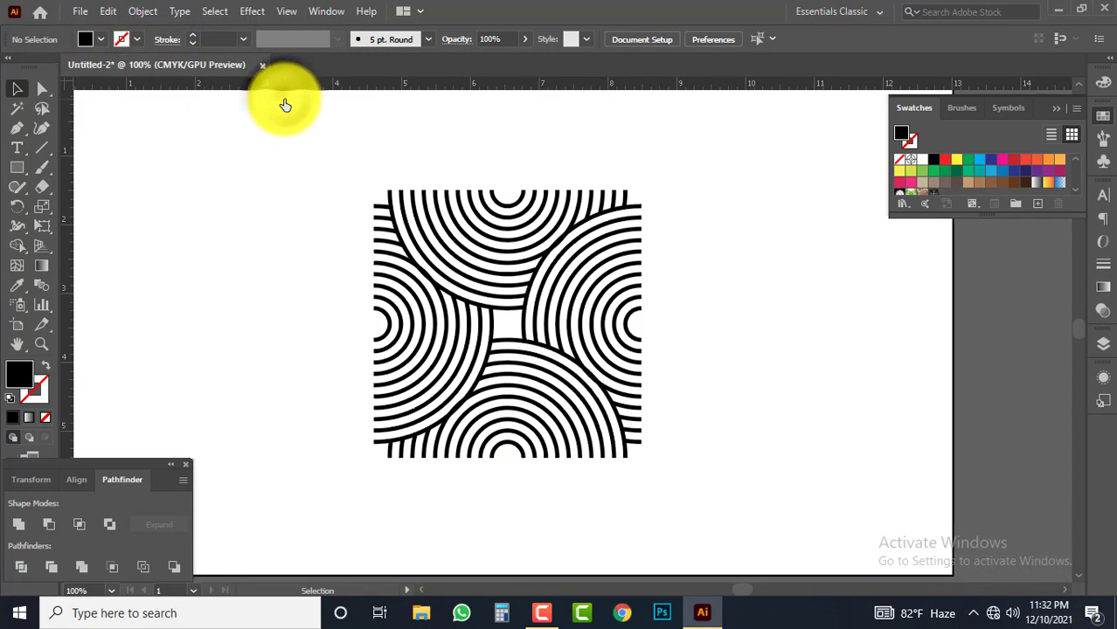
pyautogui.click(427, 219)
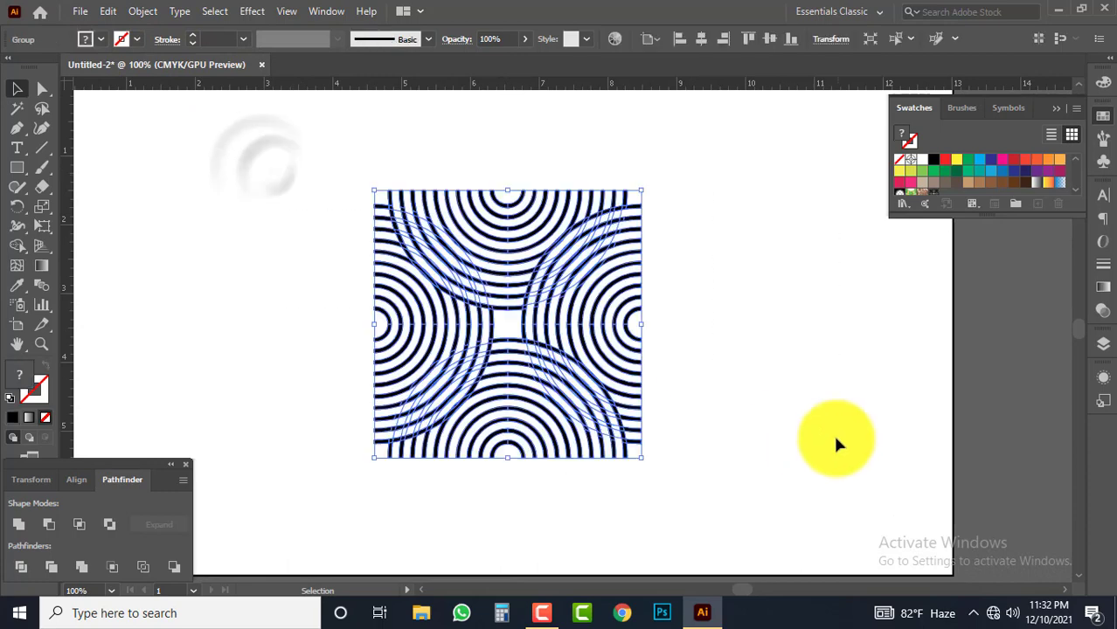
pyautogui.press('Delete')
# Draw a rectangle nearly filling the artboard, filled with the new line-pattern swatch and without a stroke
pyautogui.keyDown('ctrl'); pyautogui.keyDown('alt'); pyautogui.click(395, 299); pyautogui.keyUp('alt'); pyautogui.keyUp('ctrl')
pyautogui.keyDown('ctrl'); pyautogui.keyDown('alt'); pyautogui.click(394, 299); pyautogui.keyUp('alt'); pyautogui.keyUp('ctrl')
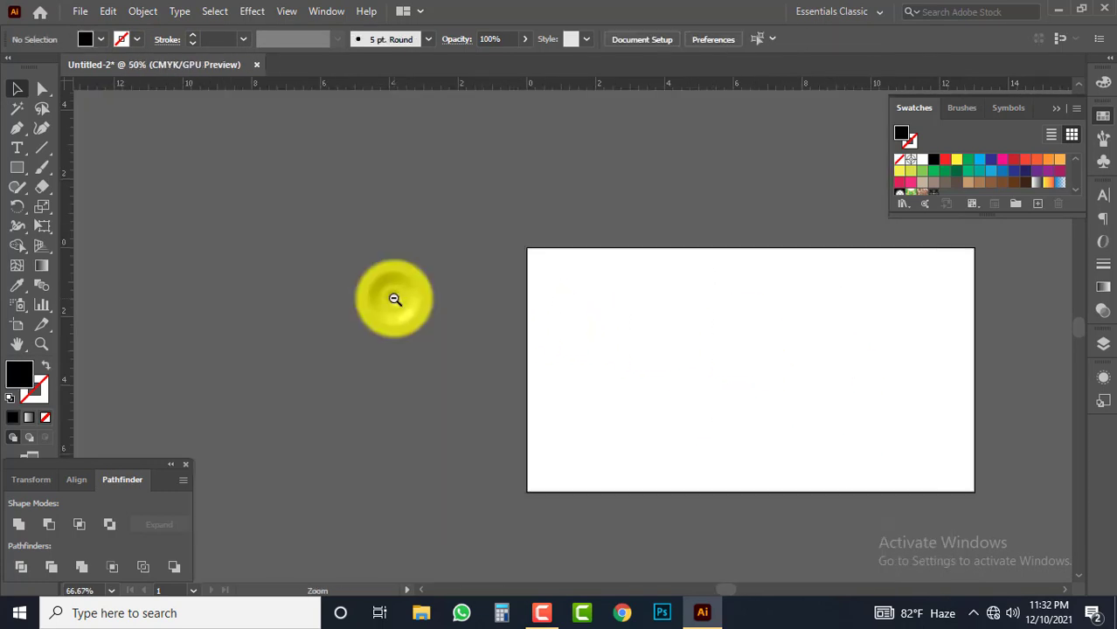
pyautogui.moveTo(555, 328); pyautogui.dragTo(472, 367)
pyautogui.moveTo(663, 399); pyautogui.dragTo(427, 230)
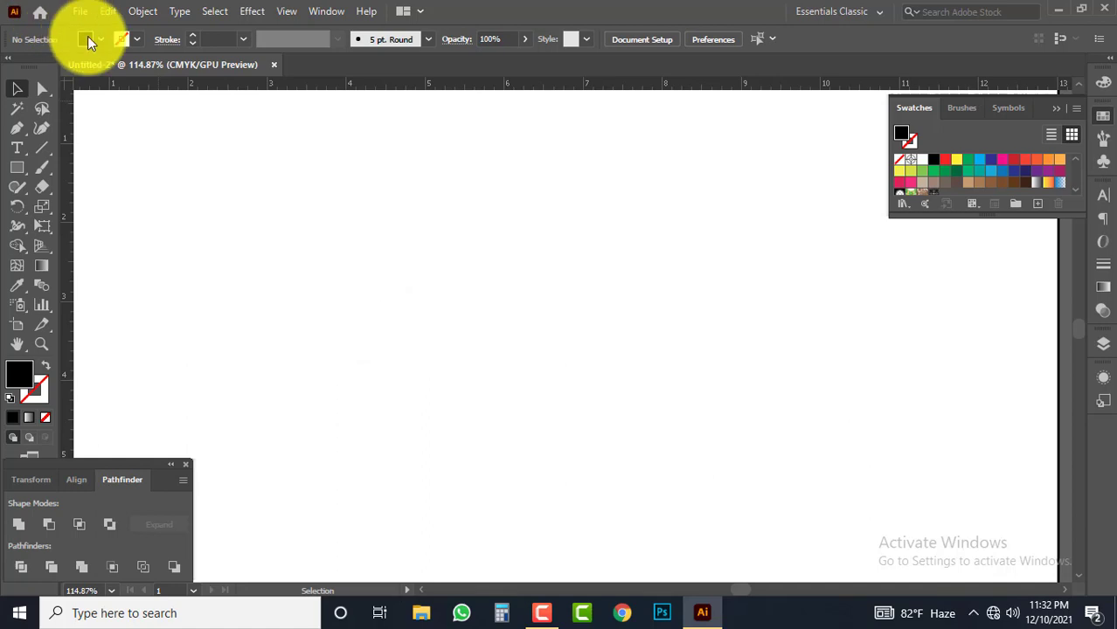
pyautogui.click(87, 36)
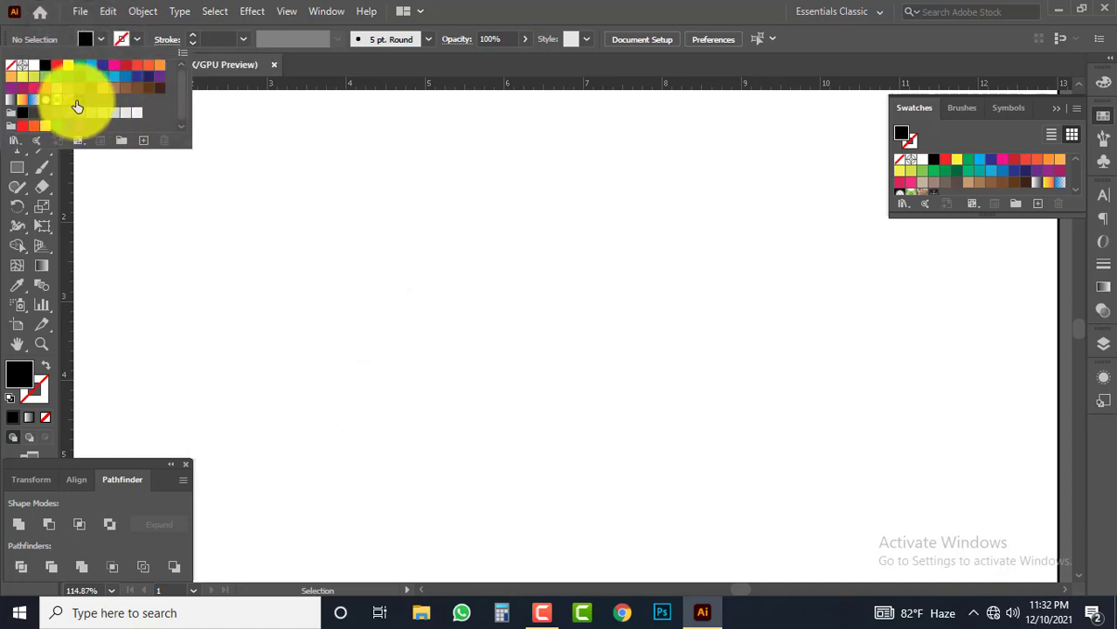
pyautogui.click(77, 106)
pyautogui.click(87, 36)
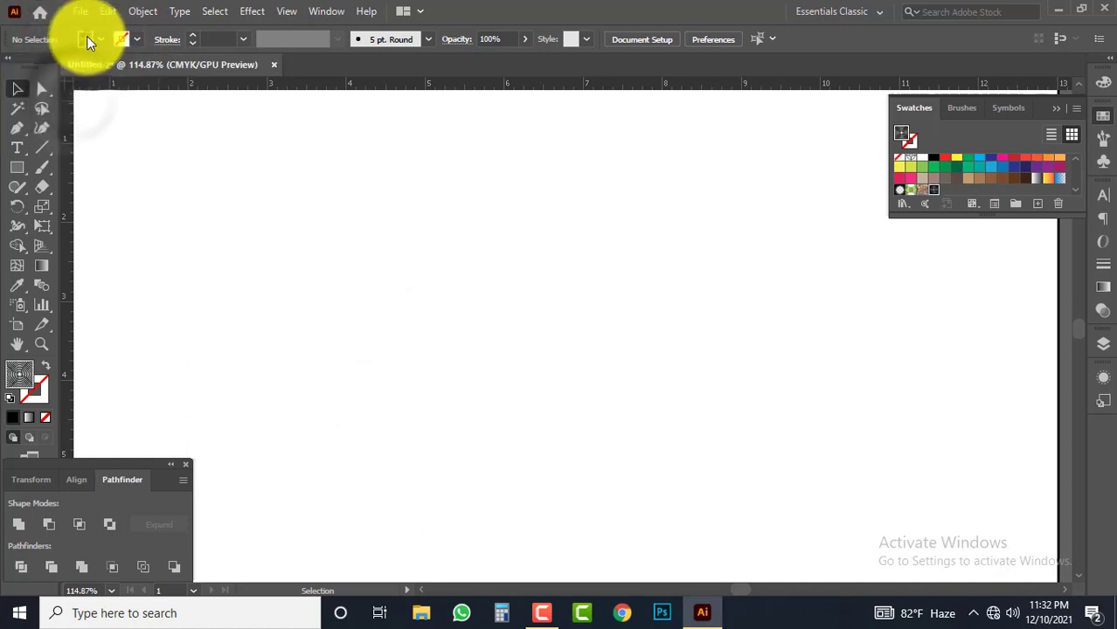
pyautogui.click(17, 166)
pyautogui.moveTo(99, 121); pyautogui.dragTo(1010, 559)
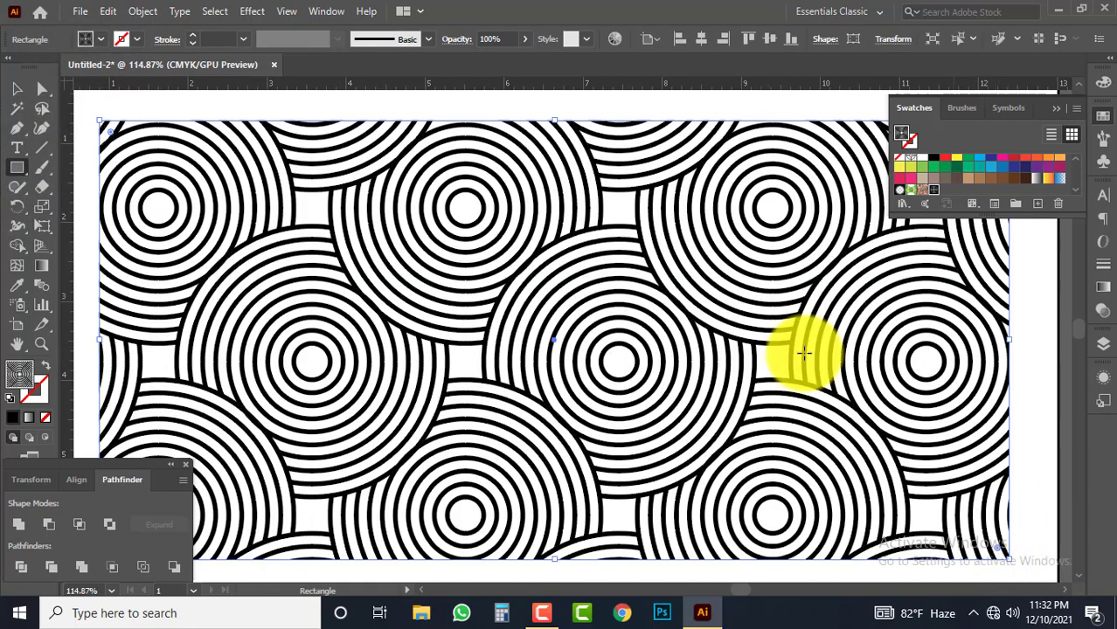
pyautogui.click(15, 90)
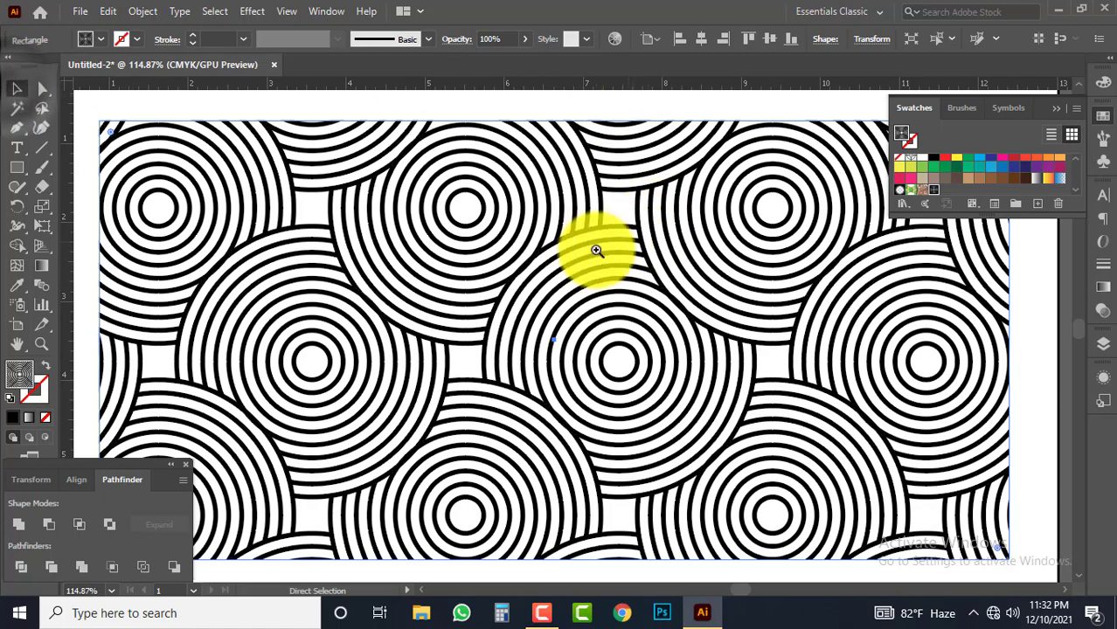
# Hide the tools and panels and inspect the pattern-filled rectangle up close
pyautogui.hotkey('ctrl', '1')
pyautogui.moveTo(573, 262); pyautogui.dragTo(627, 290)
pyautogui.press('Tab')
pyautogui.keyDown('alt'); pyautogui.click(592, 290); pyautogui.keyUp('alt')
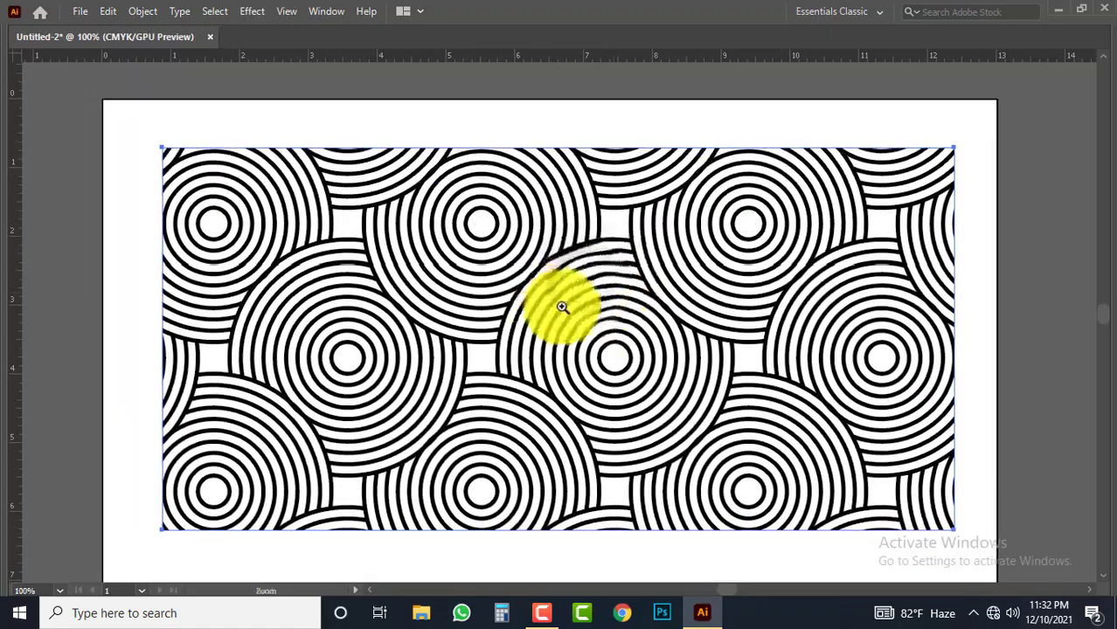
pyautogui.moveTo(563, 307); pyautogui.dragTo(589, 281)
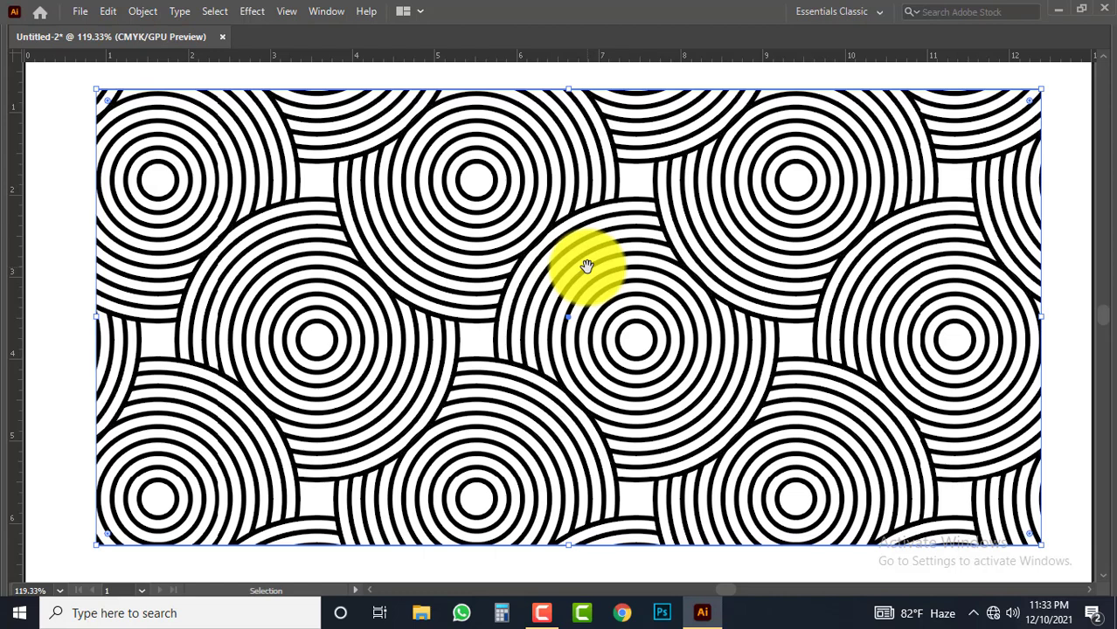
pyautogui.click(552, 614)
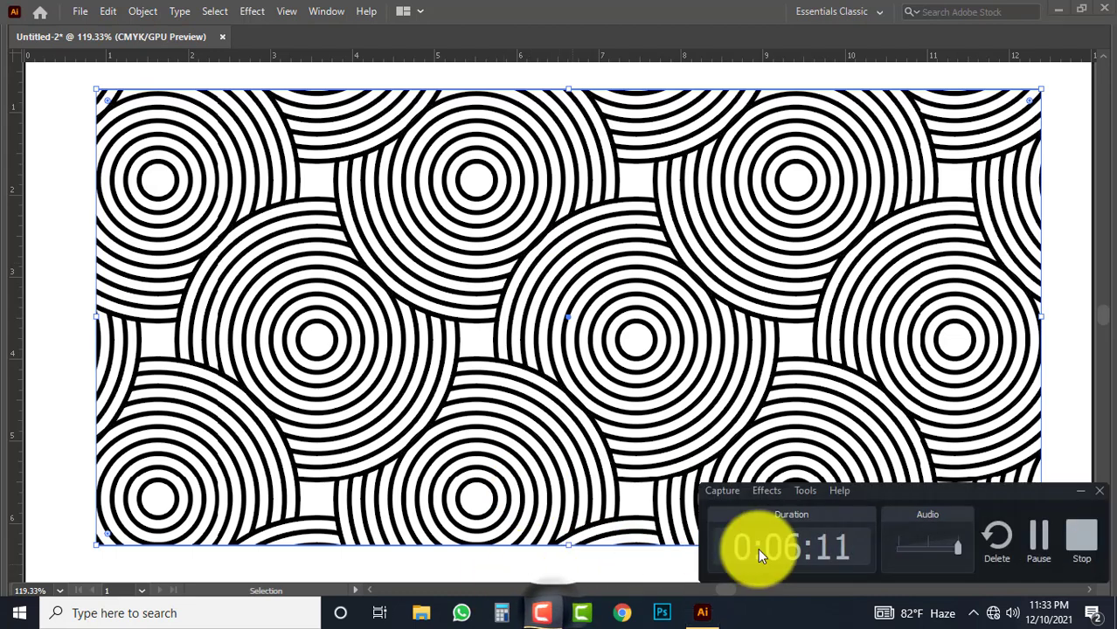